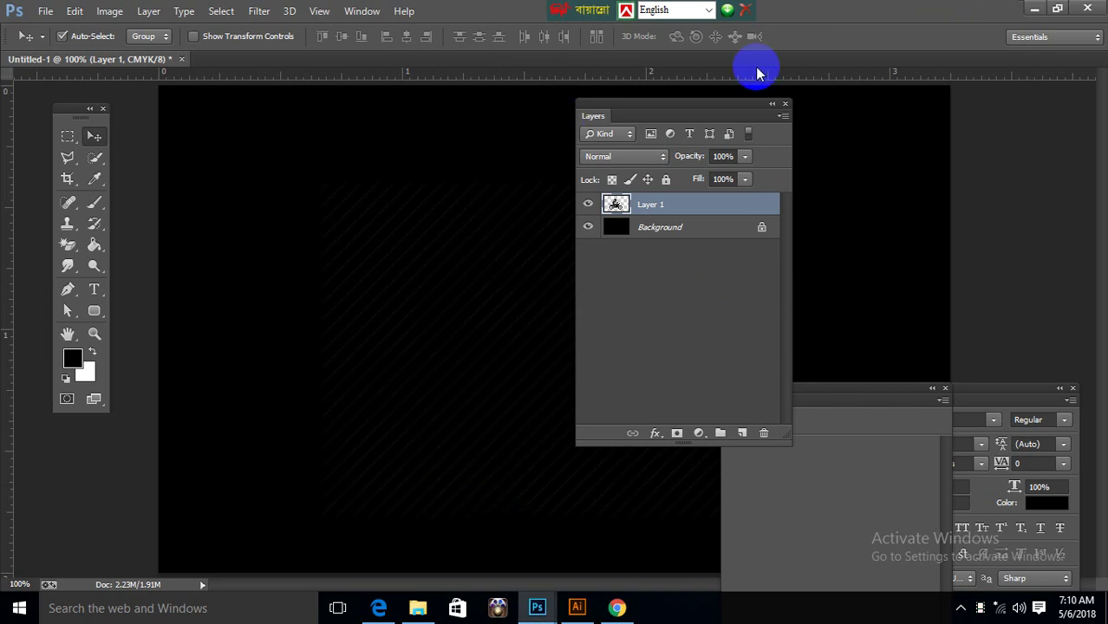
- Open the Layer Style dialog at Blending Options for Layer 1's motorbike artwork
{"action": "left_click_drag", "start_coordinate": [699, 104], "coordinate": [780, 104]}
{"action": "left_click", "coordinate": [733, 436]}
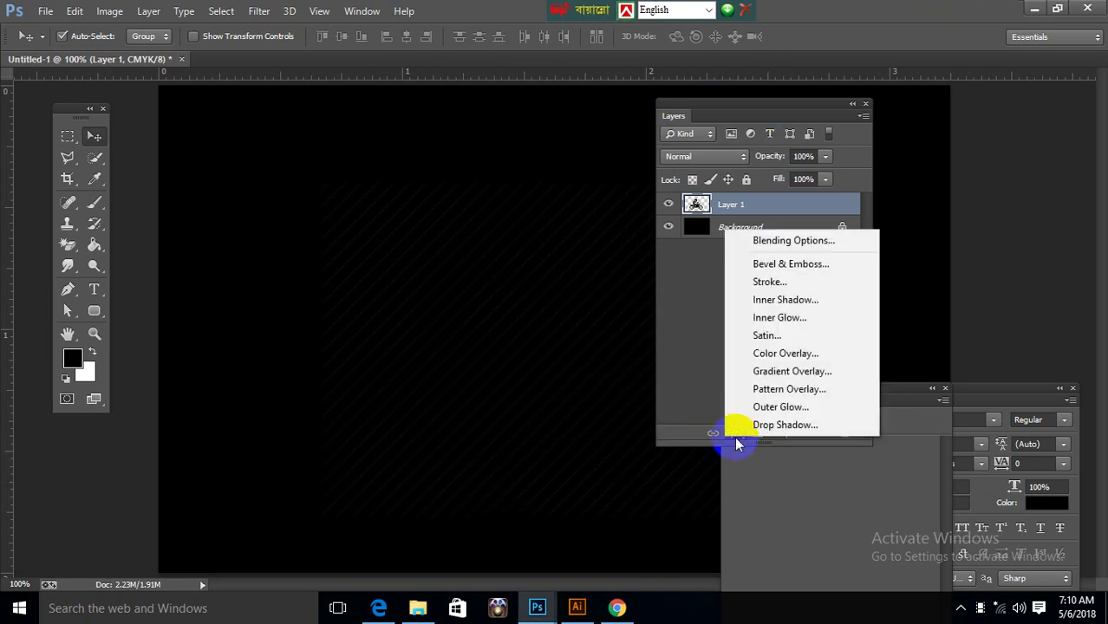
{"action": "left_click", "coordinate": [802, 244]}
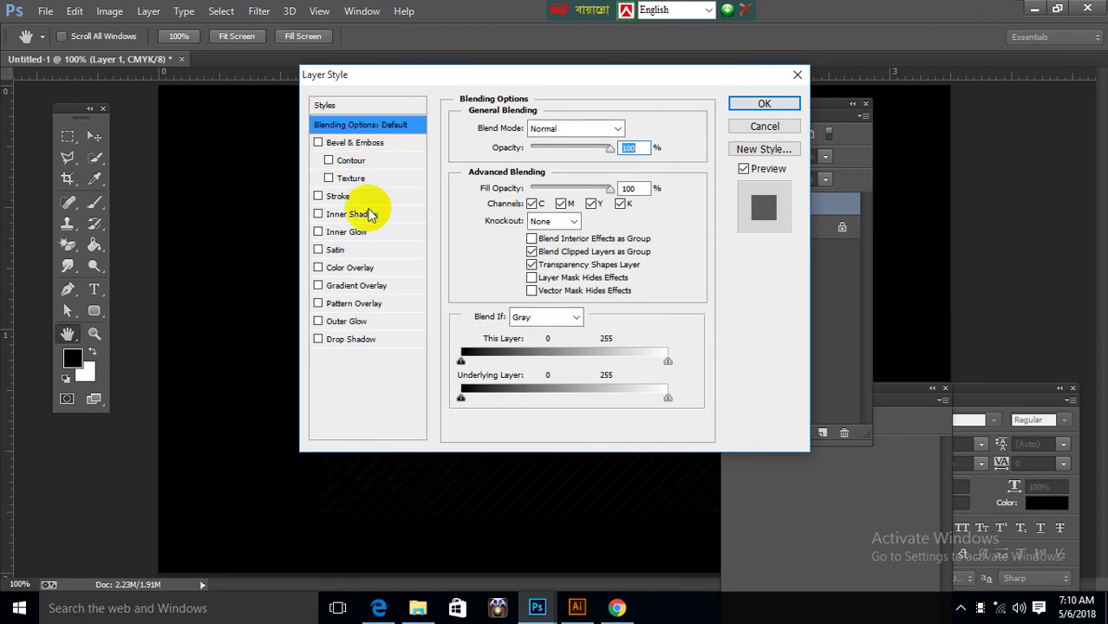
{"action": "left_click", "coordinate": [336, 196]}
{"action": "left_click_drag", "start_coordinate": [539, 75], "coordinate": [864, 130]}
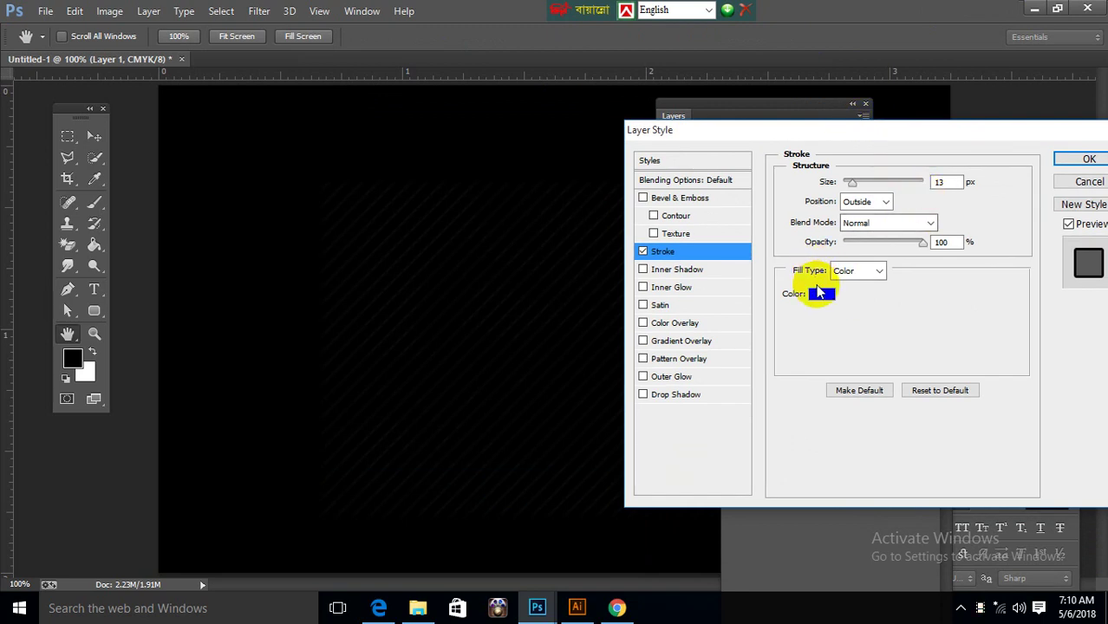
{"action": "left_click", "coordinate": [820, 294]}
{"action": "left_click_drag", "start_coordinate": [577, 92], "coordinate": [511, 73]}
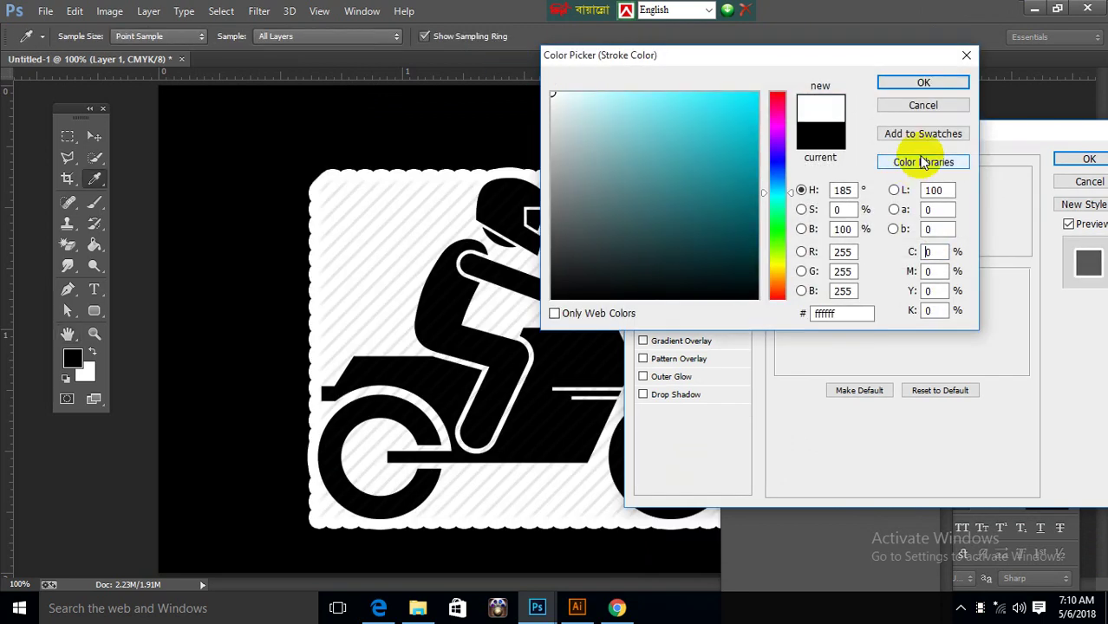
{"action": "left_click", "coordinate": [923, 82]}
{"action": "left_click_drag", "start_coordinate": [855, 183], "coordinate": [841, 184]}
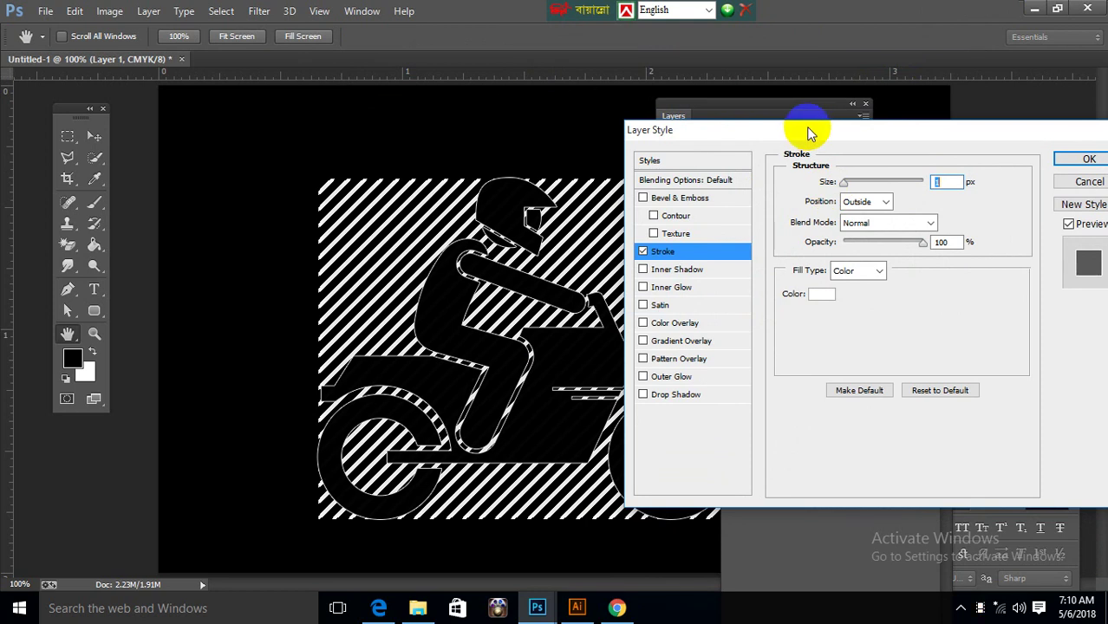
{"action": "left_click_drag", "start_coordinate": [808, 132], "coordinate": [740, 101]}
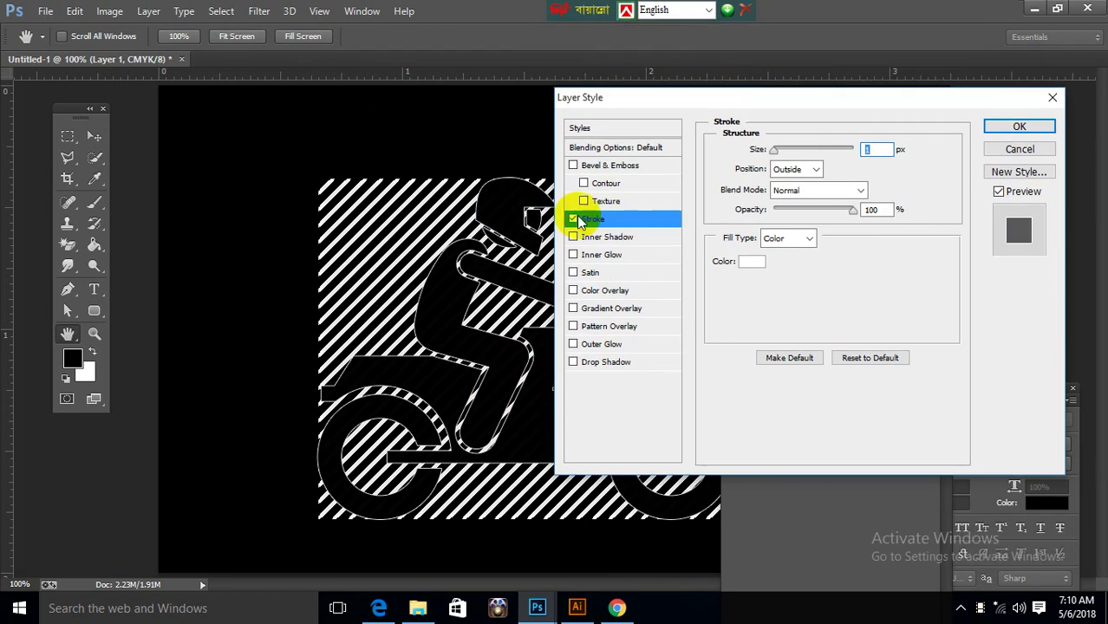
{"action": "left_click", "coordinate": [574, 219]}
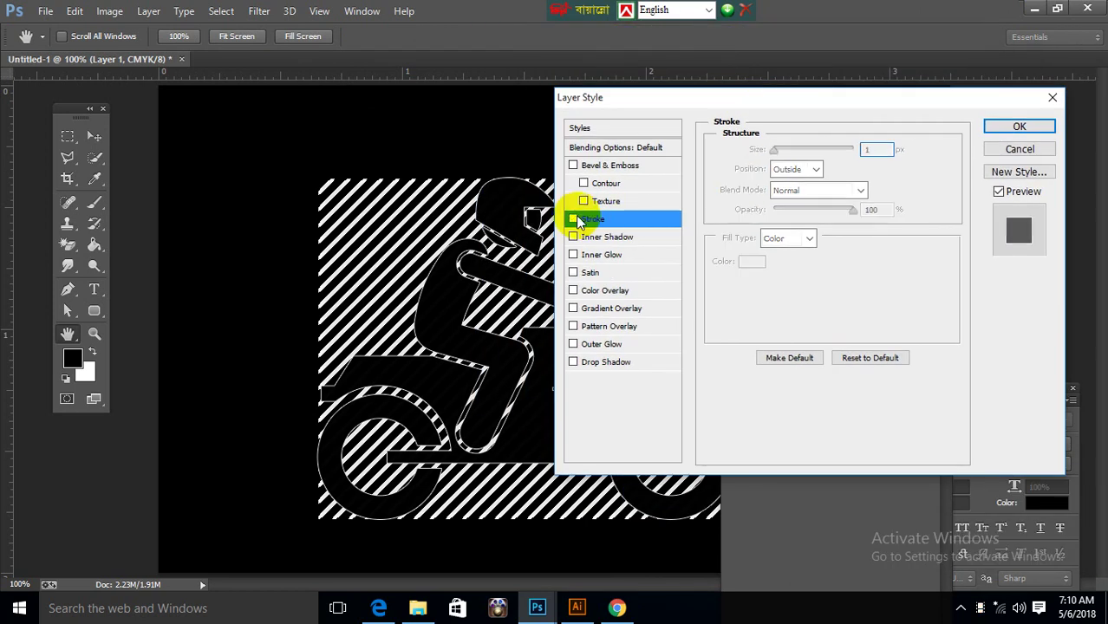
{"action": "left_click", "coordinate": [611, 362]}
- Try Drop Shadow, black-to-white Gradient Overlay, red Color Overlay and Inner Shadow, turning each off
{"action": "left_click", "coordinate": [572, 362]}
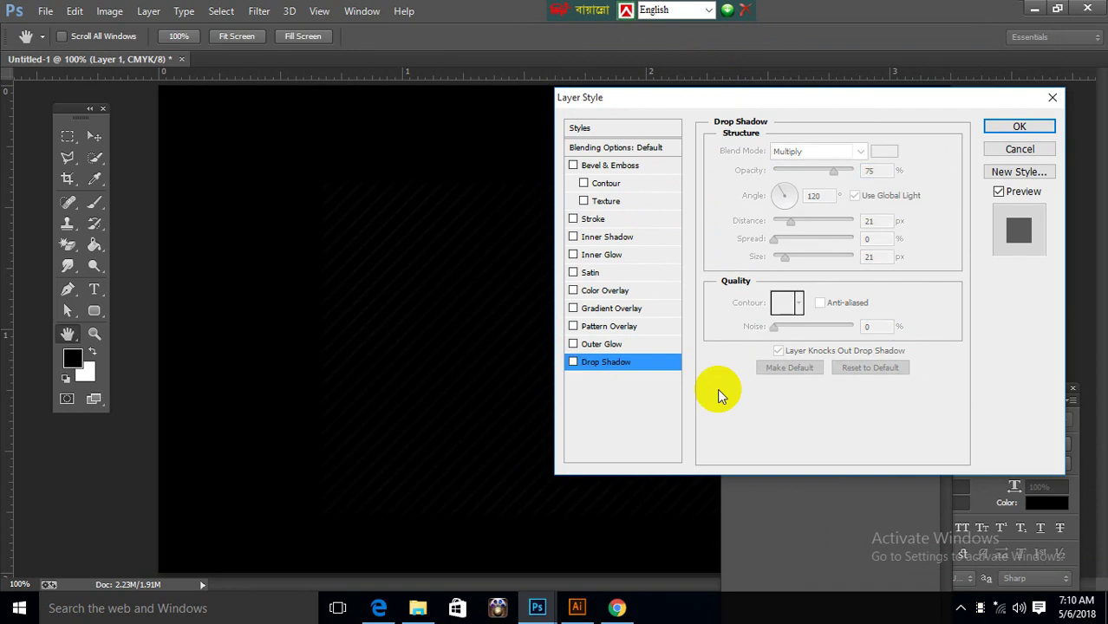
{"action": "left_click_drag", "start_coordinate": [732, 99], "coordinate": [655, 112]}
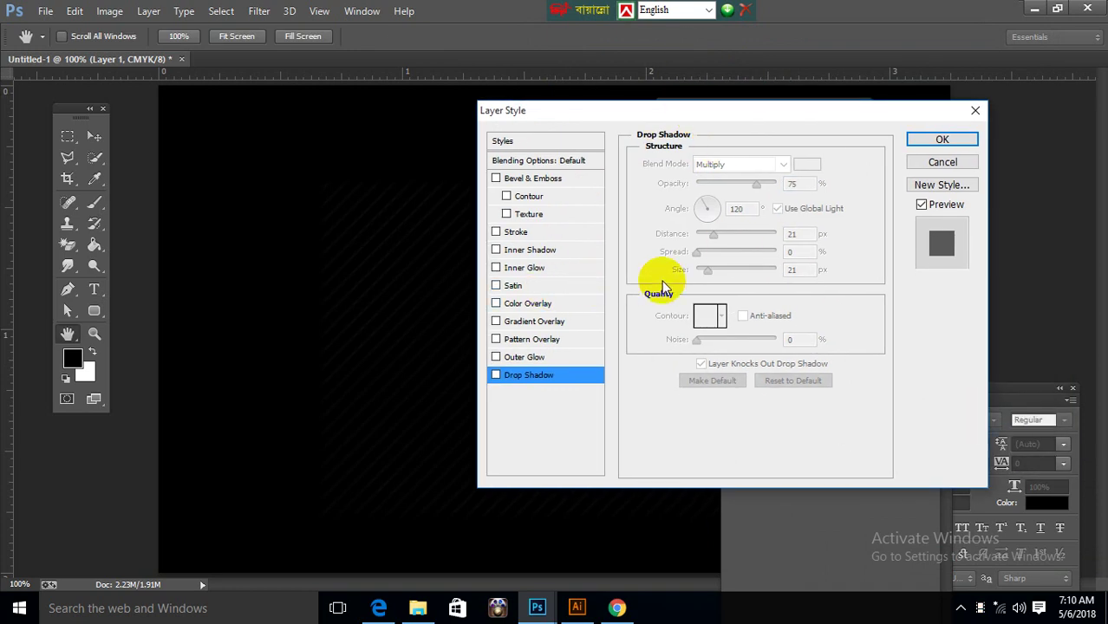
{"action": "left_click", "coordinate": [544, 324]}
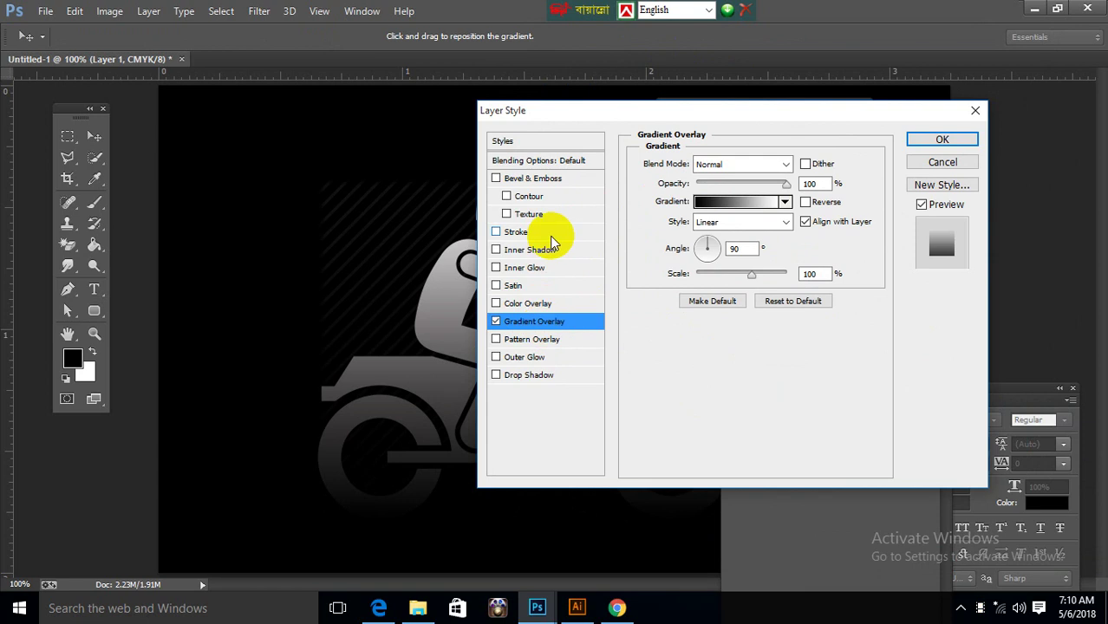
{"action": "mouse_move", "coordinate": [645, 111]}
{"action": "left_mouse_down"}
{"action": "mouse_move", "coordinate": [853, 119]}
{"action": "mouse_move", "coordinate": [698, 102]}
{"action": "left_mouse_up"}
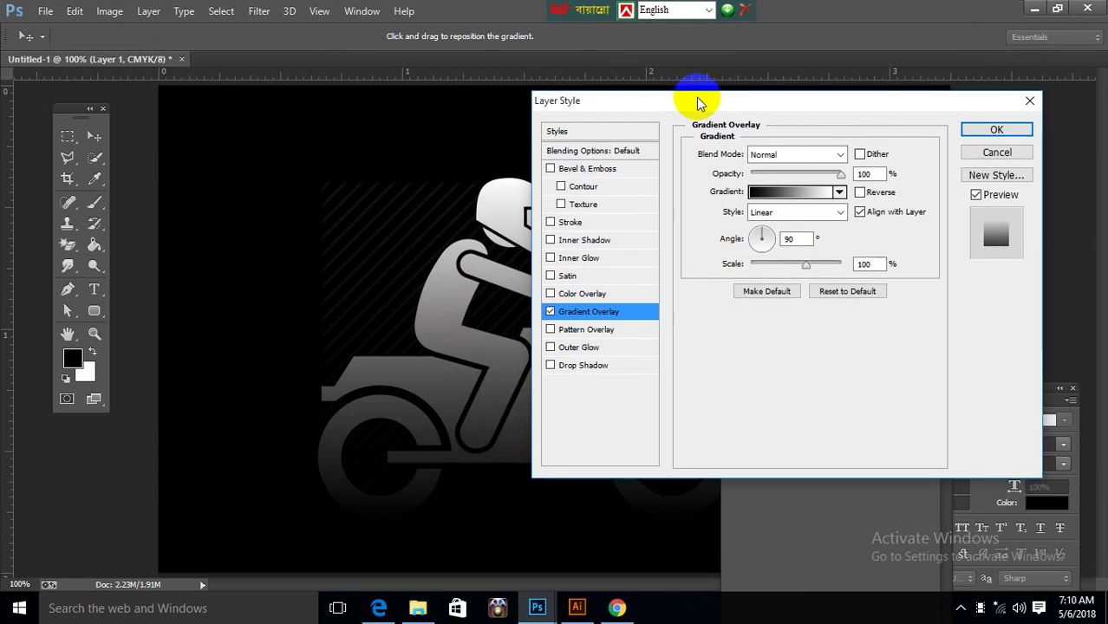
{"action": "left_click", "coordinate": [571, 296]}
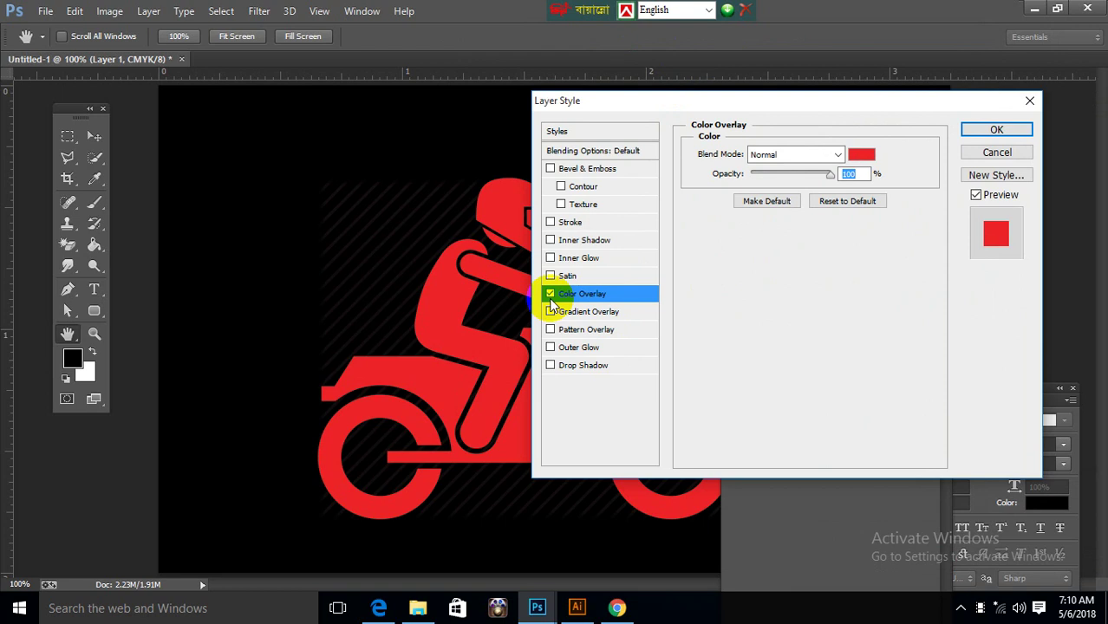
{"action": "left_click", "coordinate": [550, 295]}
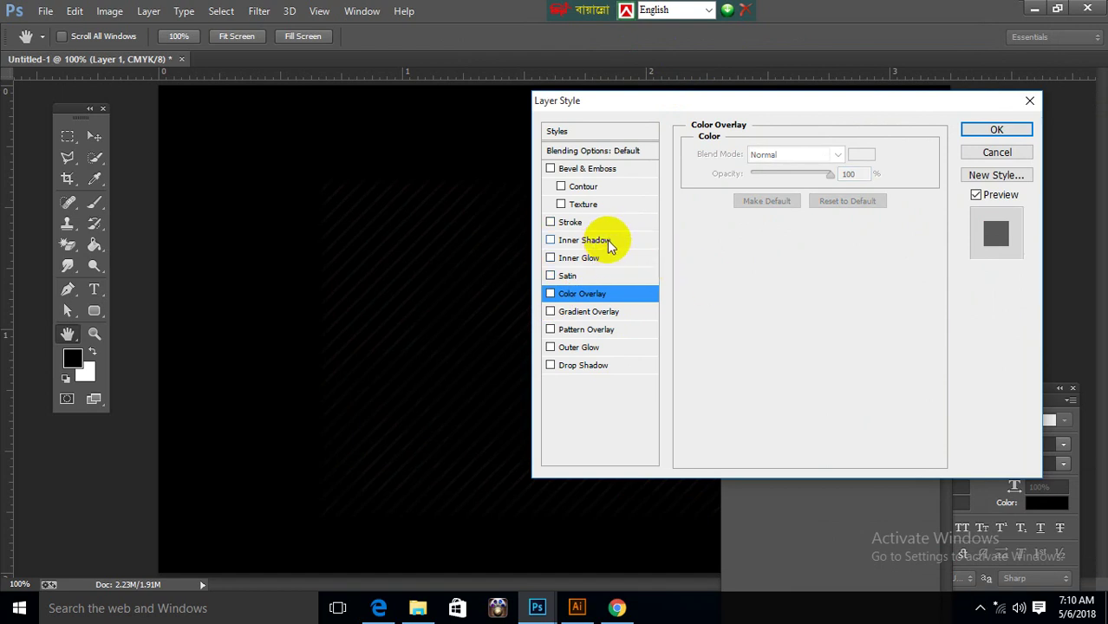
{"action": "left_click", "coordinate": [609, 242]}
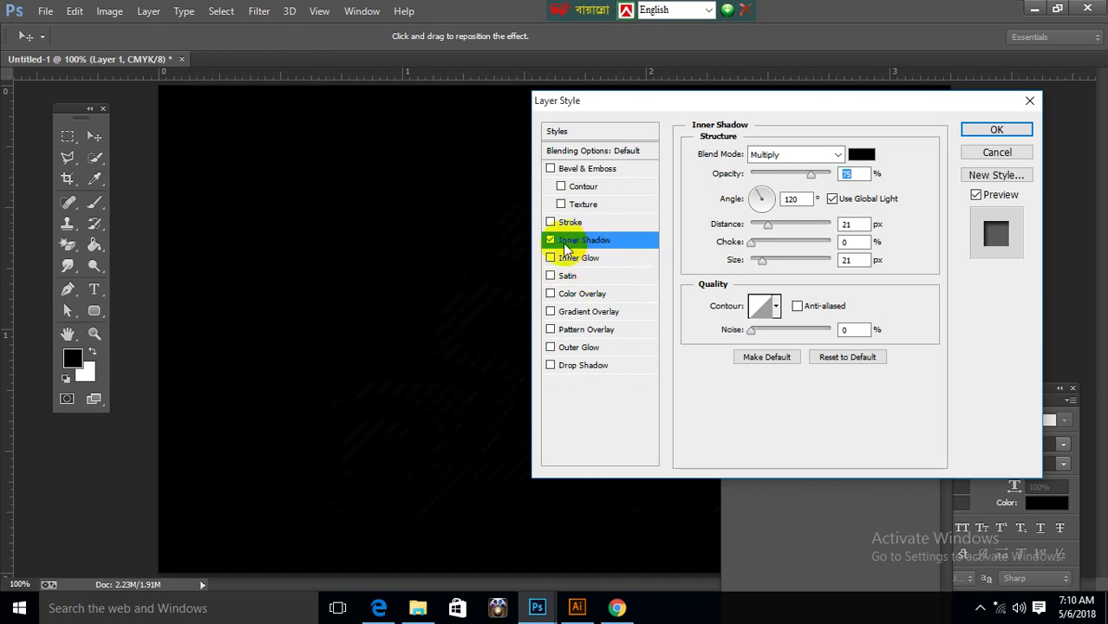
{"action": "left_click", "coordinate": [549, 240]}
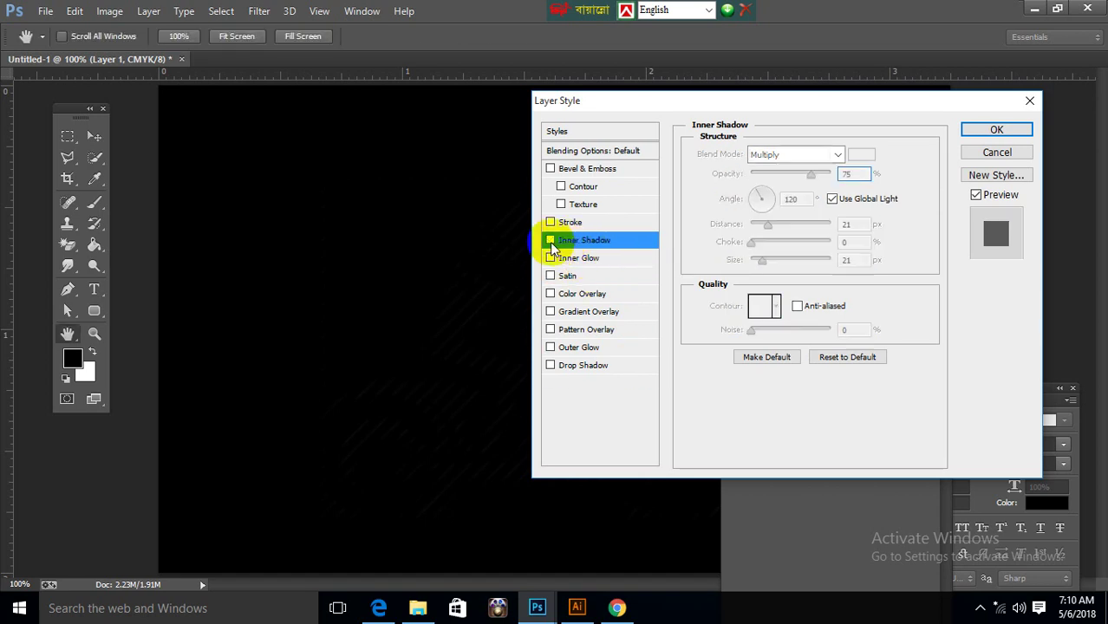
- Add an Outer Glow, zoom to 200%, and set range 38% and opacity 24%
{"action": "left_click", "coordinate": [593, 351]}
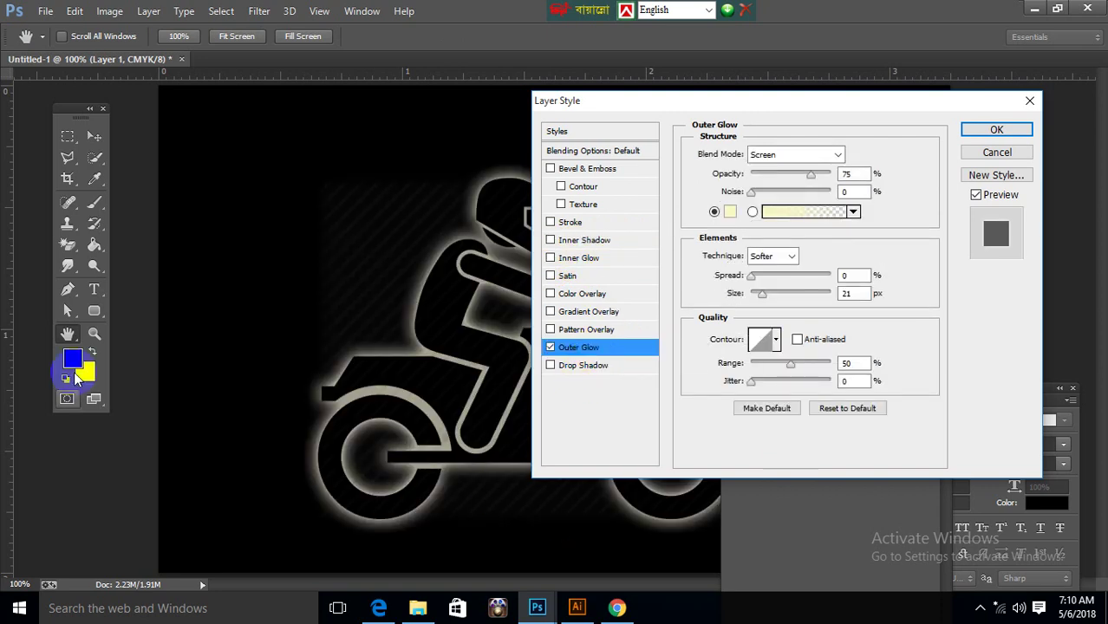
{"action": "left_click_drag", "start_coordinate": [676, 109], "coordinate": [881, 179]}
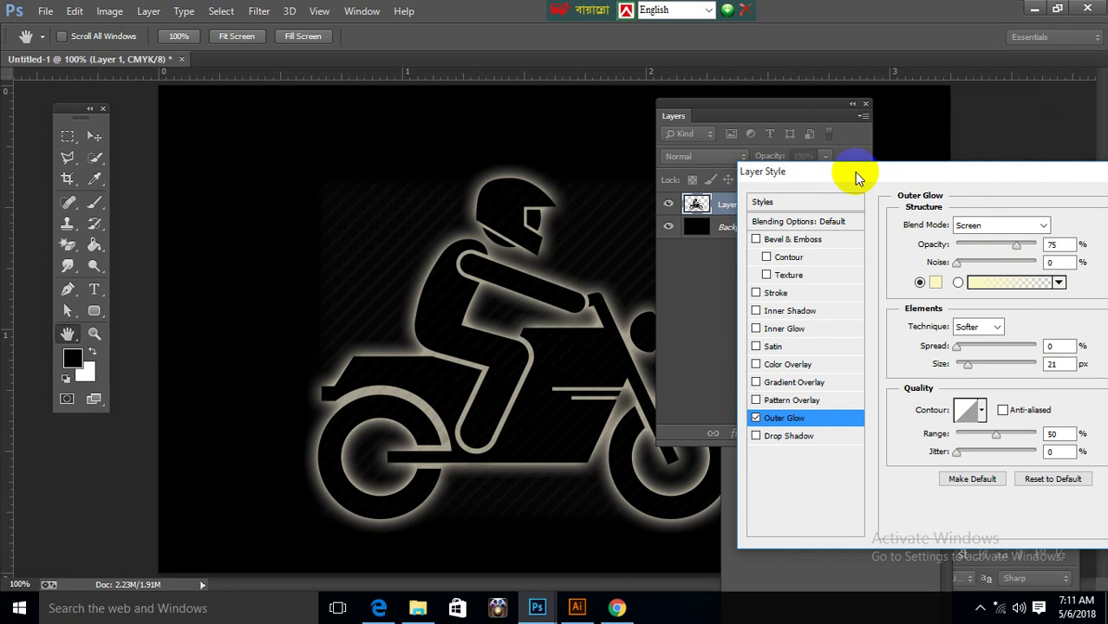
{"action": "key", "text": "ctrl+plus"}
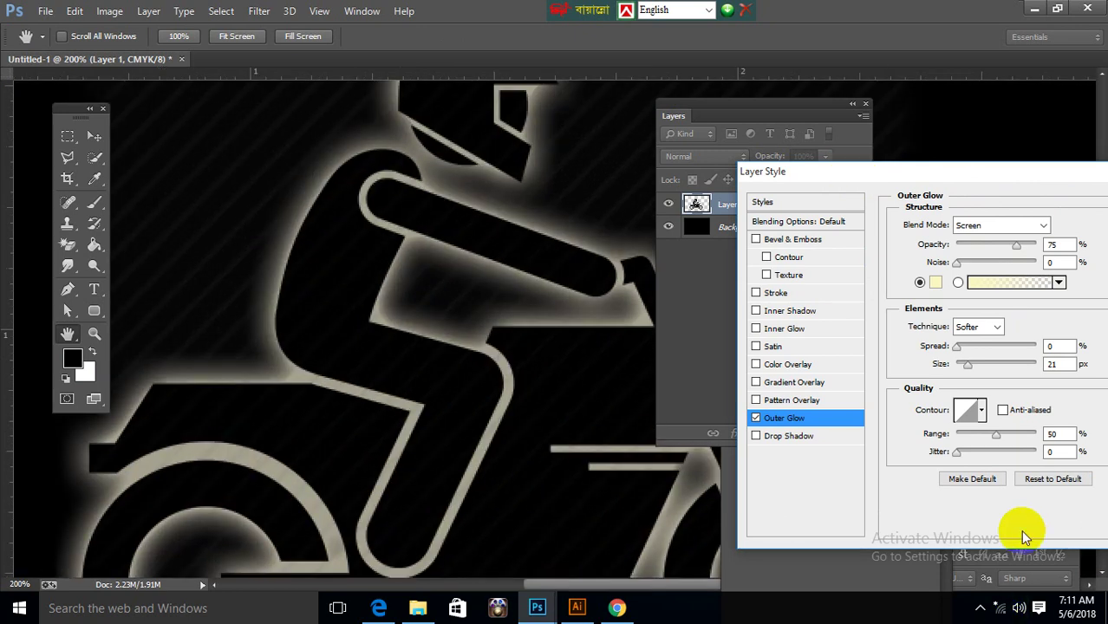
{"action": "left_click_drag", "start_coordinate": [995, 436], "coordinate": [985, 436]}
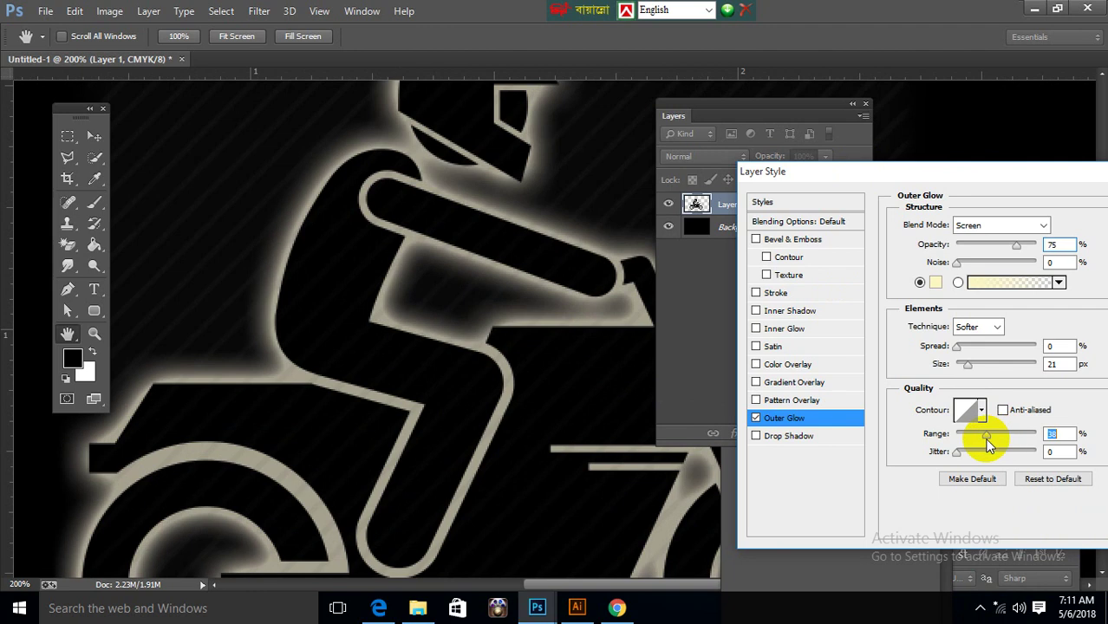
{"action": "left_click_drag", "start_coordinate": [1015, 247], "coordinate": [976, 256]}
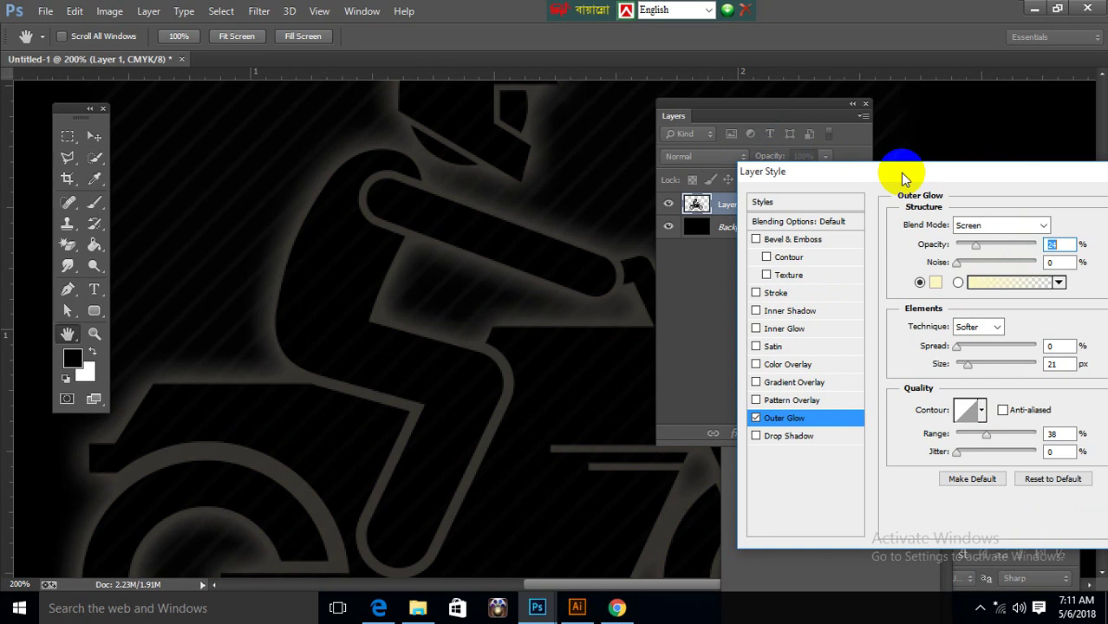
{"action": "left_click_drag", "start_coordinate": [902, 173], "coordinate": [451, 89]}
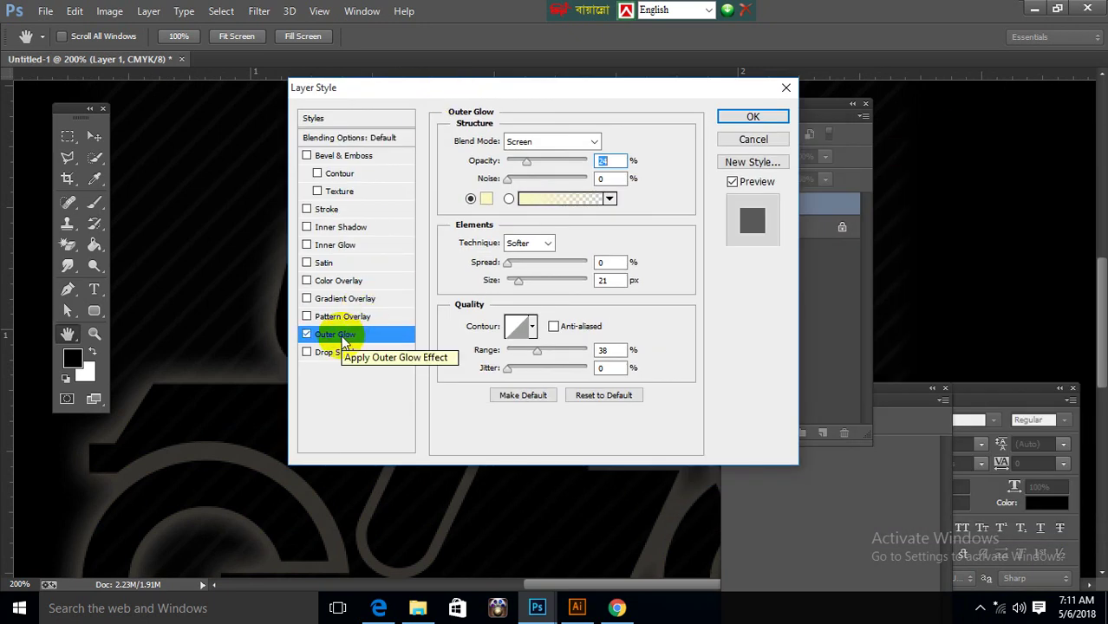
- Change the outer glow colour to pink f50459 and raise its opacity to 57%
{"action": "left_click", "coordinate": [486, 199]}
{"action": "left_click", "coordinate": [754, 101]}
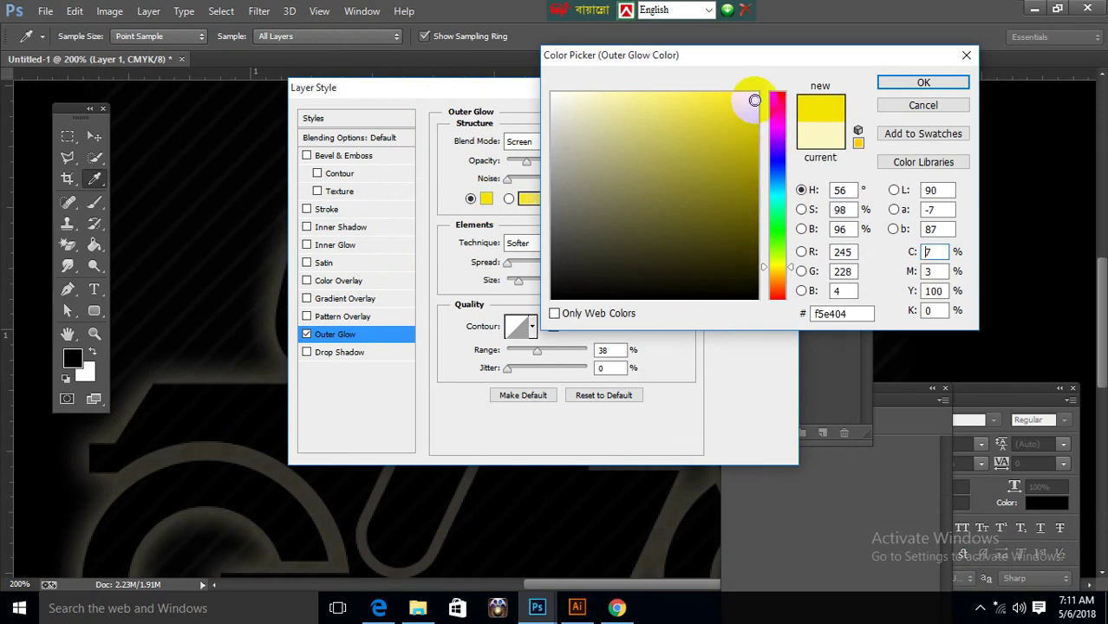
{"action": "left_click", "coordinate": [779, 111]}
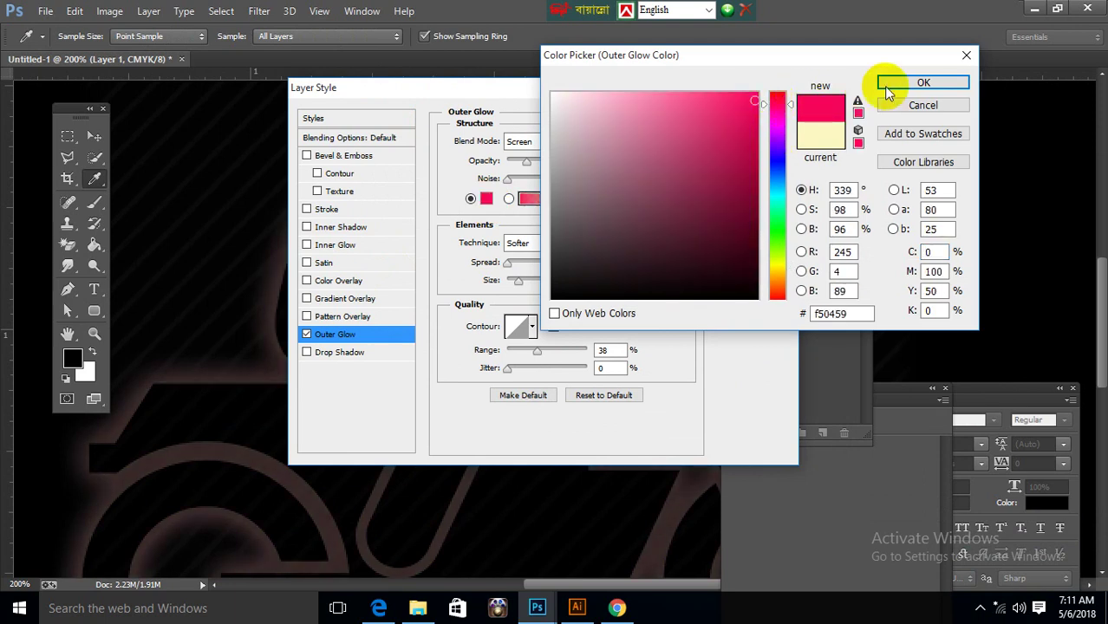
{"action": "left_click", "coordinate": [923, 82]}
{"action": "left_click", "coordinate": [524, 161]}
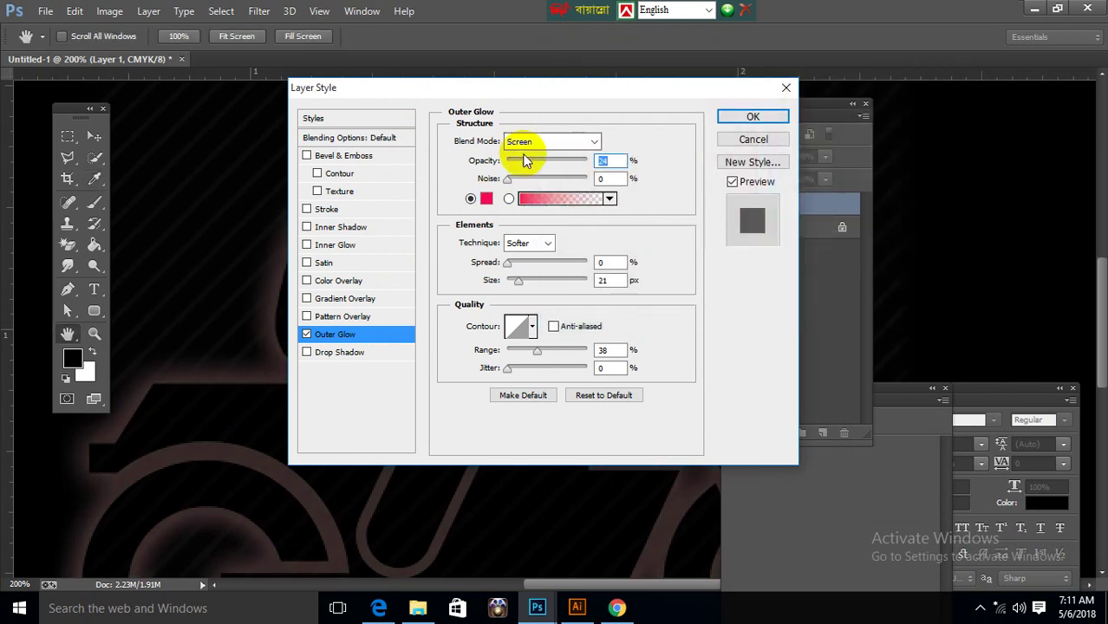
{"action": "mouse_move", "coordinate": [528, 161]}
{"action": "left_mouse_down"}
{"action": "mouse_move", "coordinate": [567, 158]}
{"action": "mouse_move", "coordinate": [551, 159]}
{"action": "left_mouse_up"}
{"action": "left_click_drag", "start_coordinate": [531, 96], "coordinate": [719, 112]}
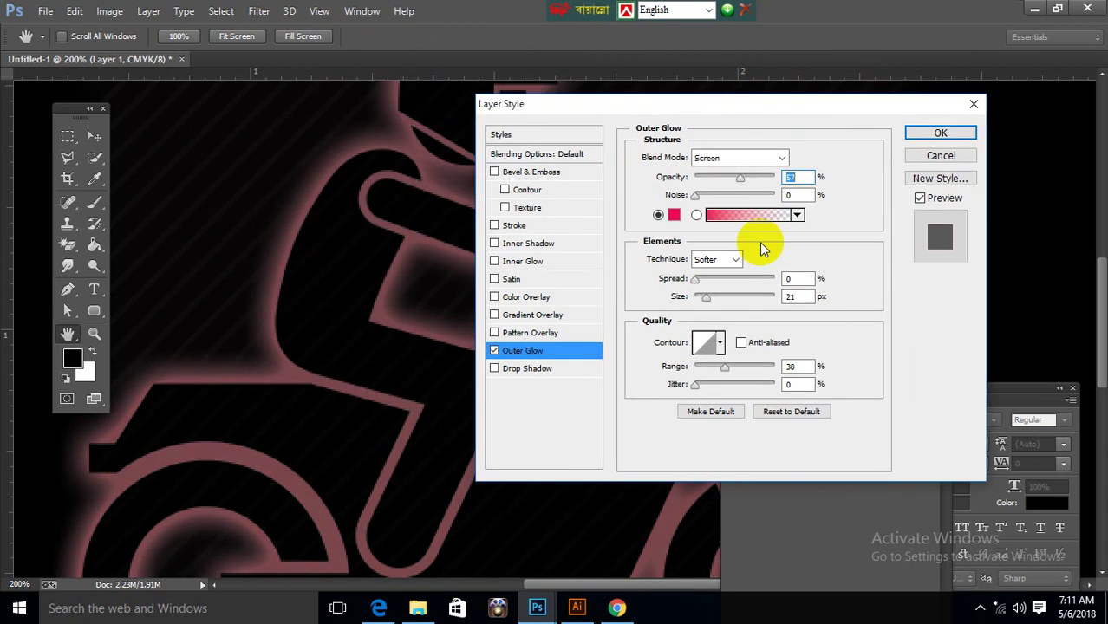
- Set the outer glow spread to about 32%, leaving noise at 0
{"action": "mouse_move", "coordinate": [696, 196]}
{"action": "left_mouse_down"}
{"action": "mouse_move", "coordinate": [708, 186]}
{"action": "mouse_move", "coordinate": [769, 193]}
{"action": "mouse_move", "coordinate": [780, 182]}
{"action": "mouse_move", "coordinate": [730, 199]}
{"action": "mouse_move", "coordinate": [692, 196]}
{"action": "left_mouse_up"}
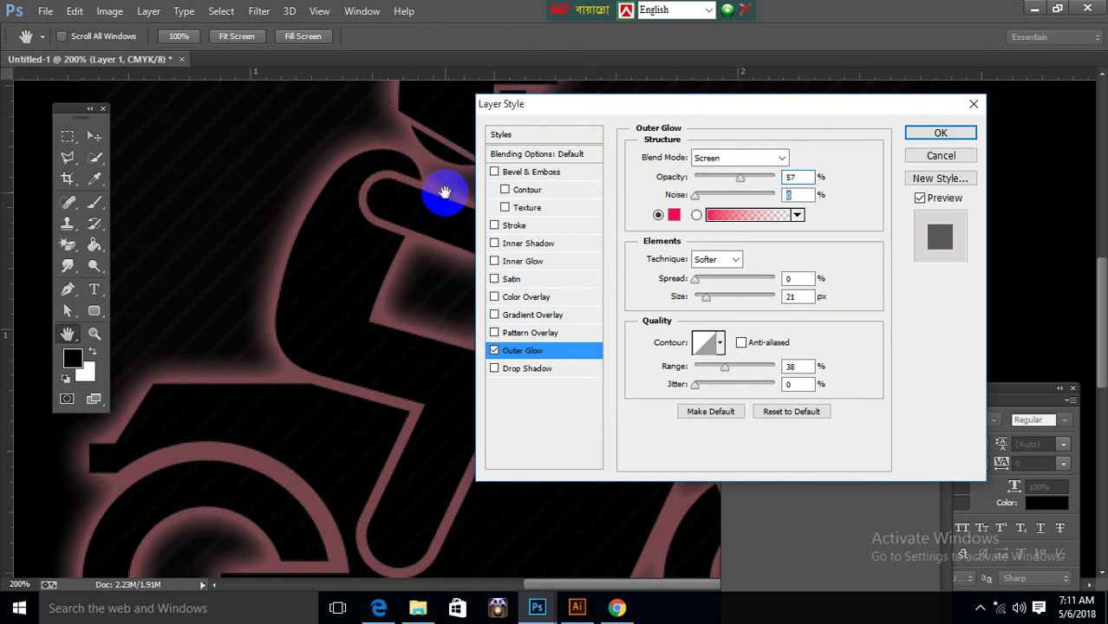
{"action": "left_click", "coordinate": [339, 248]}
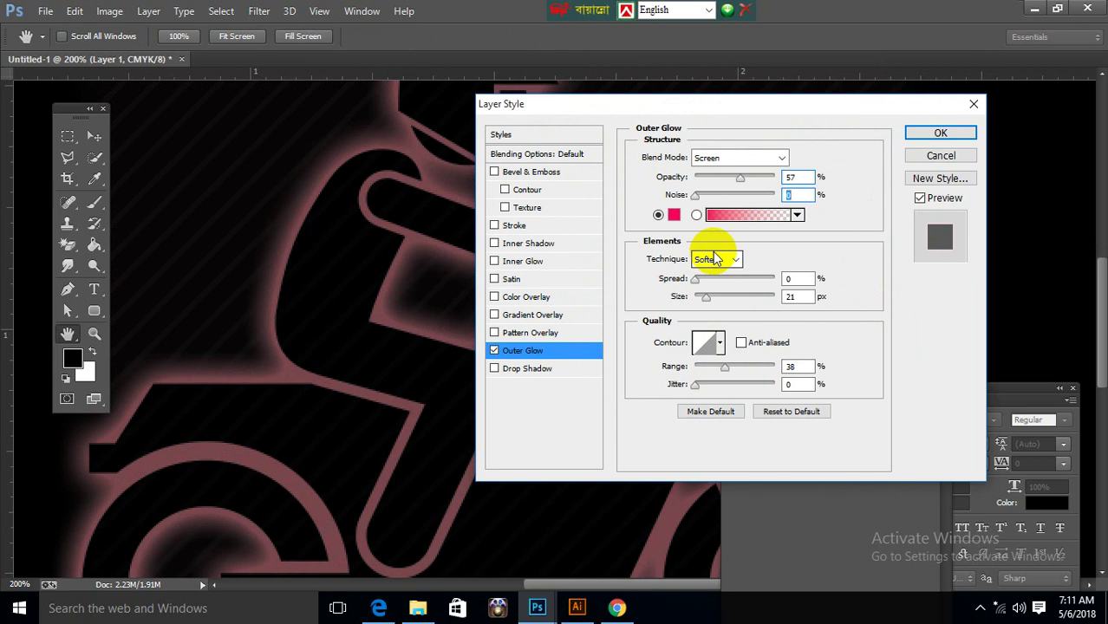
{"action": "left_click_drag", "start_coordinate": [698, 281], "coordinate": [720, 282]}
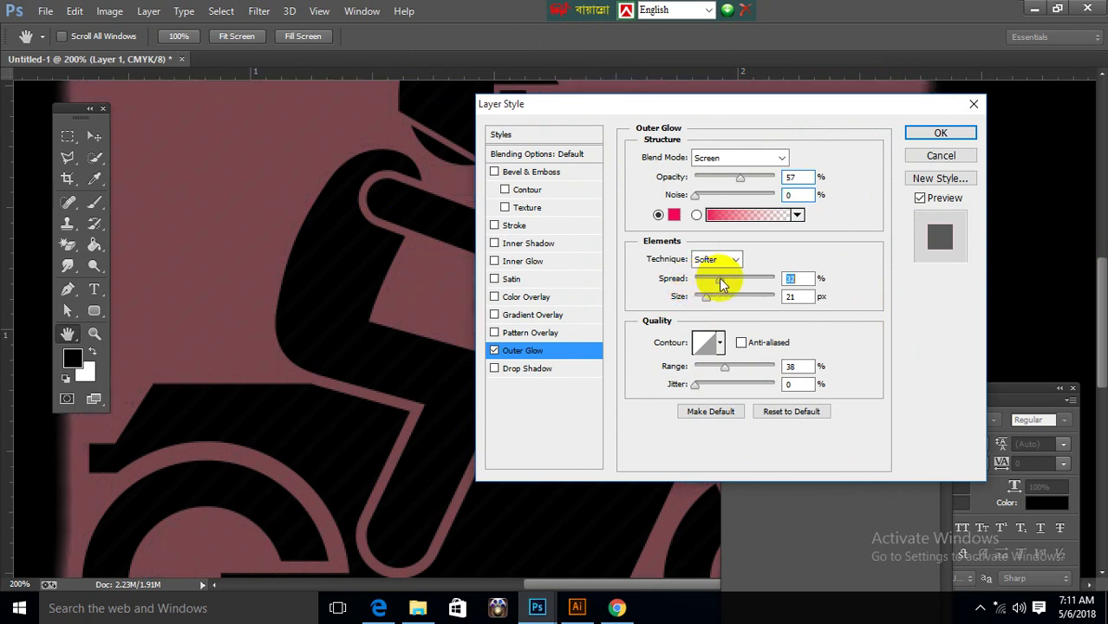
- Adjust glow size, range and spread to end at 6% spread, 8 px size, zoomed to 300%
{"action": "key", "text": "ctrl+minus"}
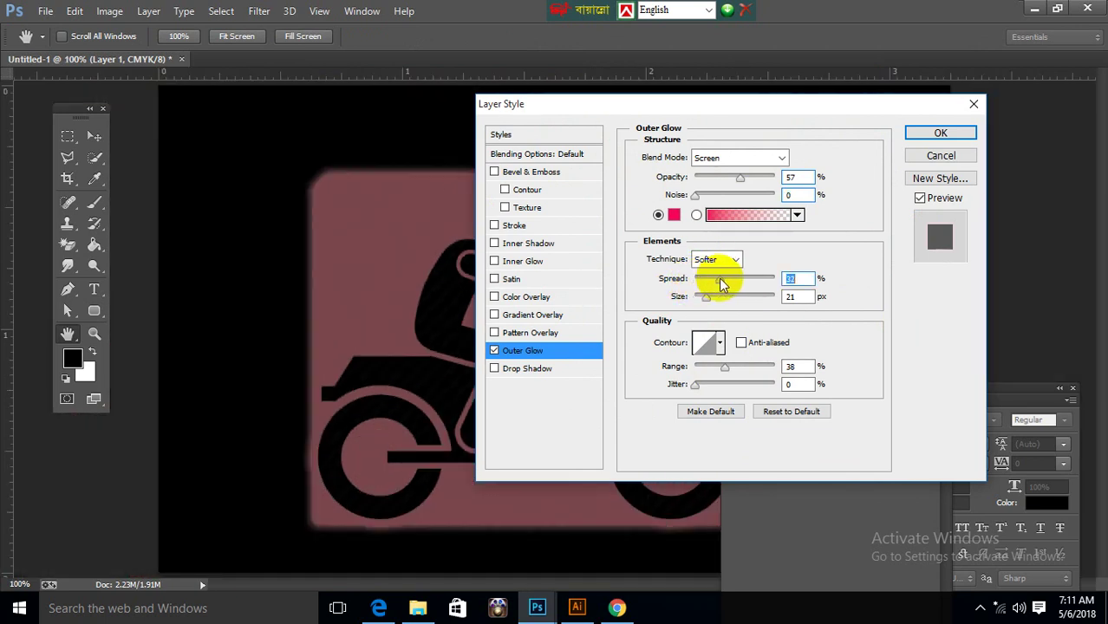
{"action": "left_click_drag", "start_coordinate": [666, 117], "coordinate": [747, 130]}
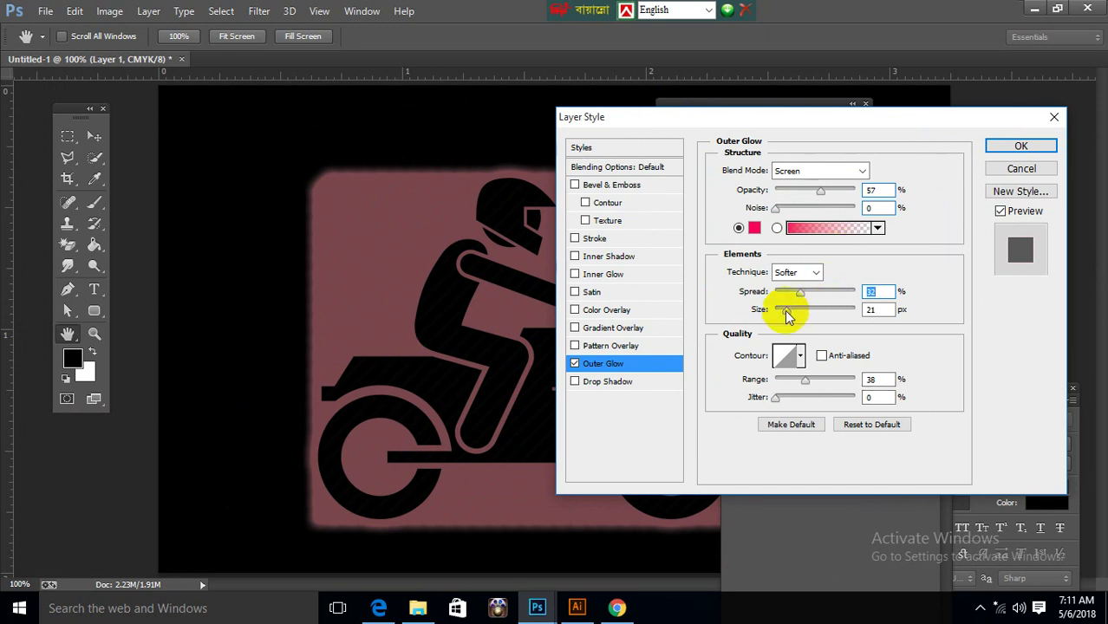
{"action": "mouse_move", "coordinate": [787, 316]}
{"action": "left_mouse_down"}
{"action": "mouse_move", "coordinate": [841, 318]}
{"action": "mouse_move", "coordinate": [830, 312]}
{"action": "left_mouse_up"}
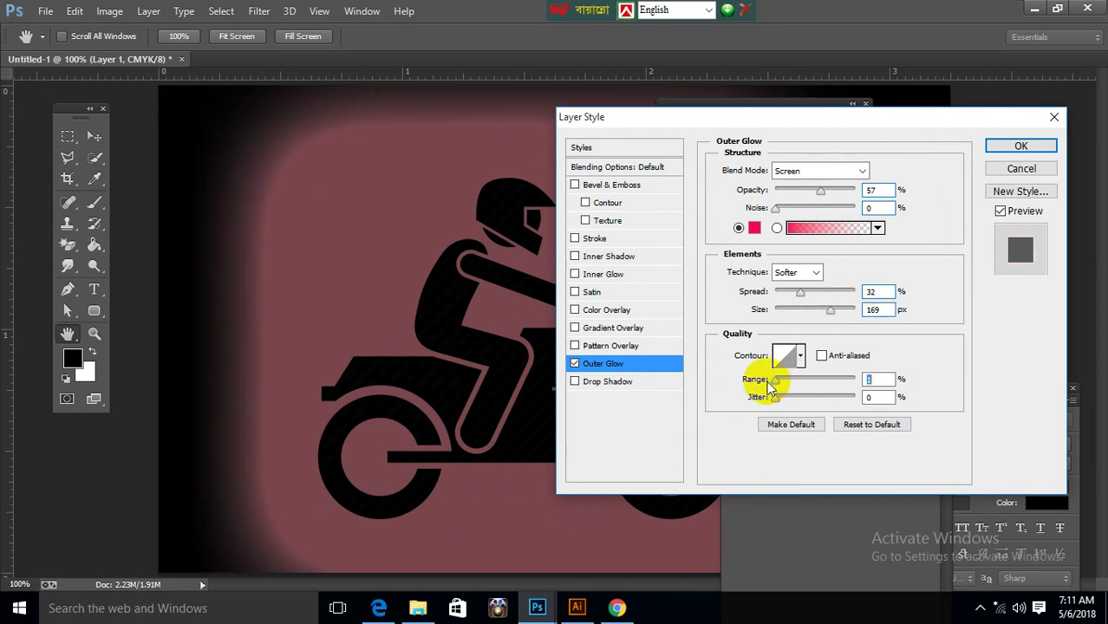
{"action": "left_click_drag", "start_coordinate": [767, 386], "coordinate": [845, 378]}
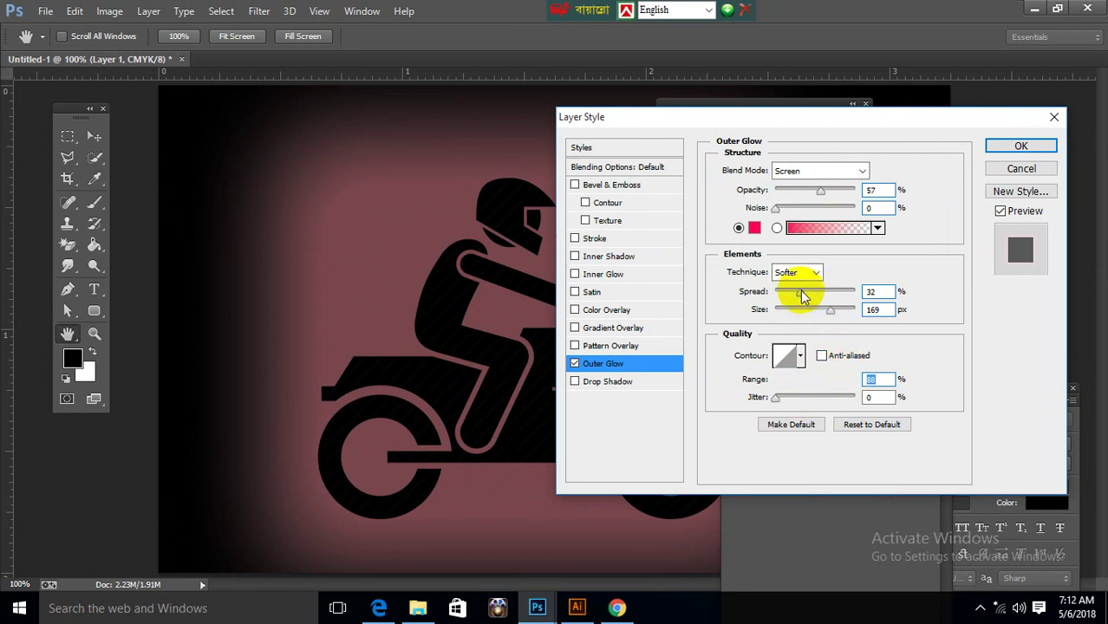
{"action": "left_click_drag", "start_coordinate": [792, 298], "coordinate": [803, 317]}
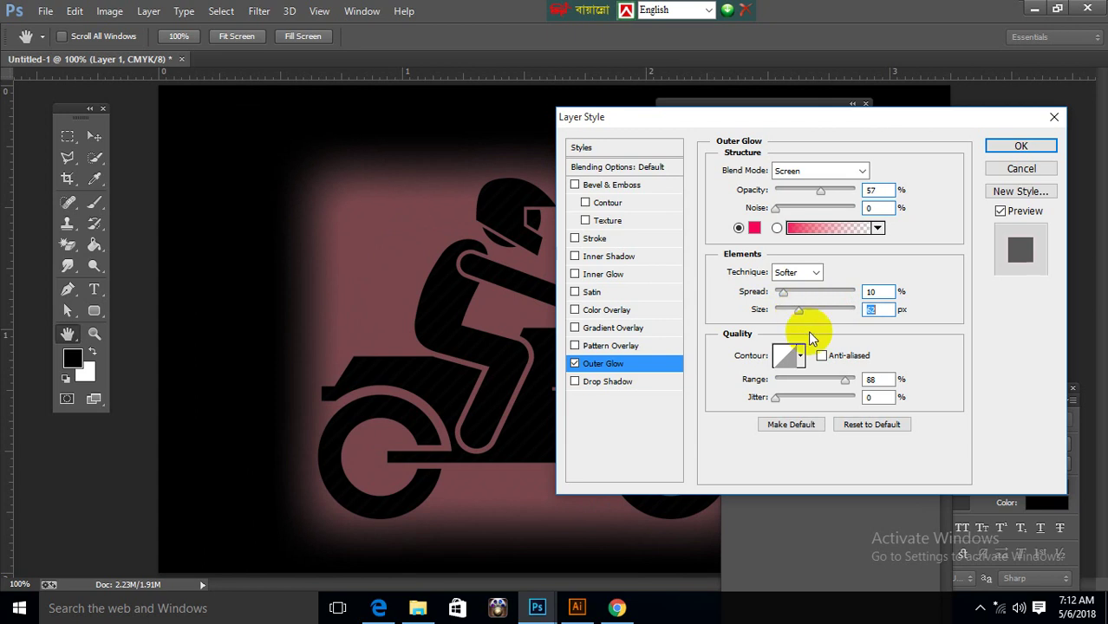
{"action": "left_click_drag", "start_coordinate": [845, 380], "coordinate": [787, 387]}
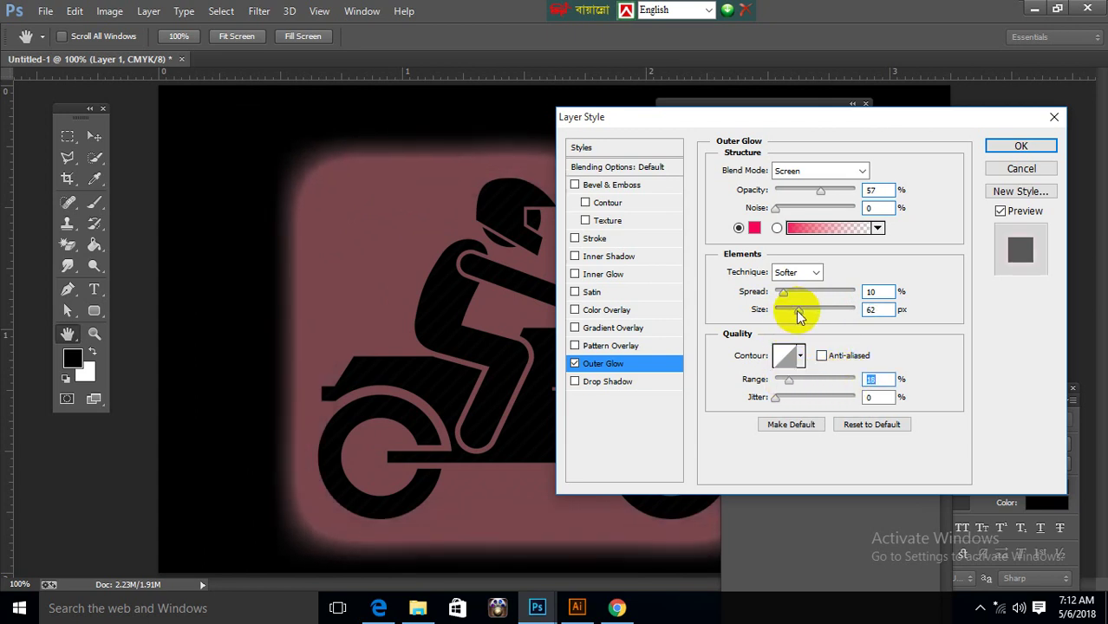
{"action": "mouse_move", "coordinate": [798, 314]}
{"action": "left_mouse_down"}
{"action": "mouse_move", "coordinate": [780, 314]}
{"action": "mouse_move", "coordinate": [779, 289]}
{"action": "mouse_move", "coordinate": [782, 316]}
{"action": "mouse_move", "coordinate": [796, 288]}
{"action": "mouse_move", "coordinate": [780, 290]}
{"action": "left_mouse_up"}
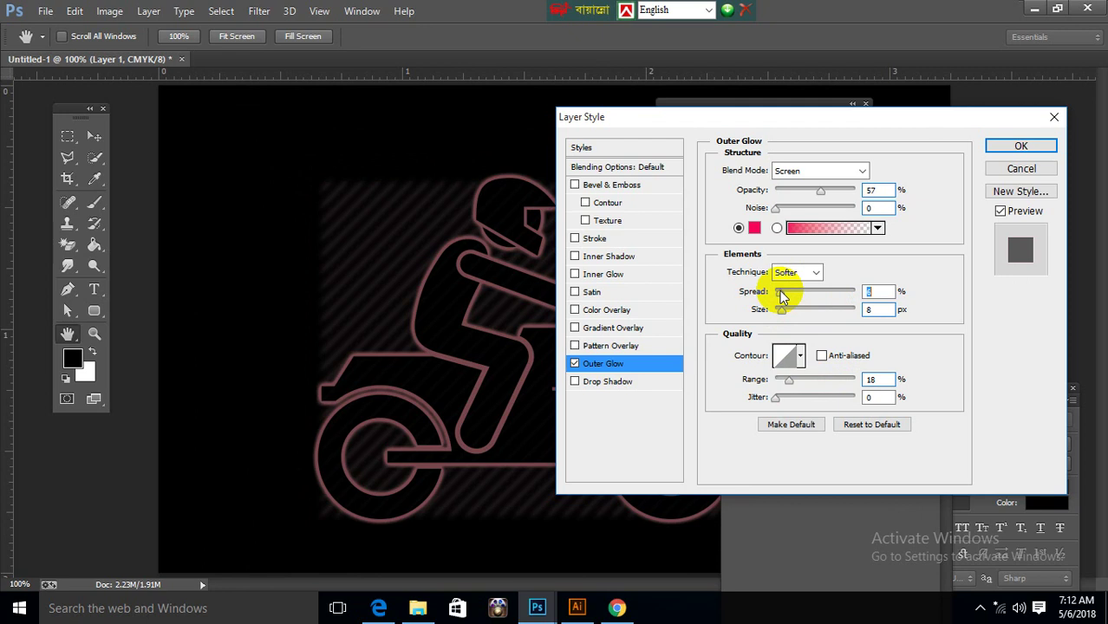
{"action": "left_click_drag", "start_coordinate": [792, 381], "coordinate": [815, 382]}
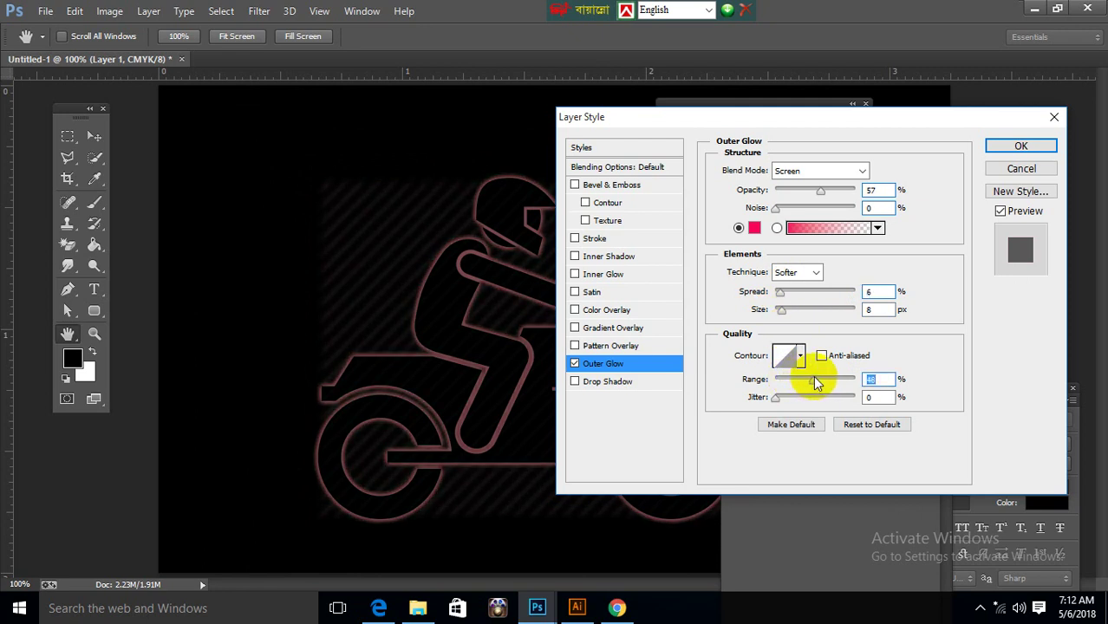
{"action": "key", "text": "ctrl+plus"}
{"action": "key", "text": "ctrl+plus"}
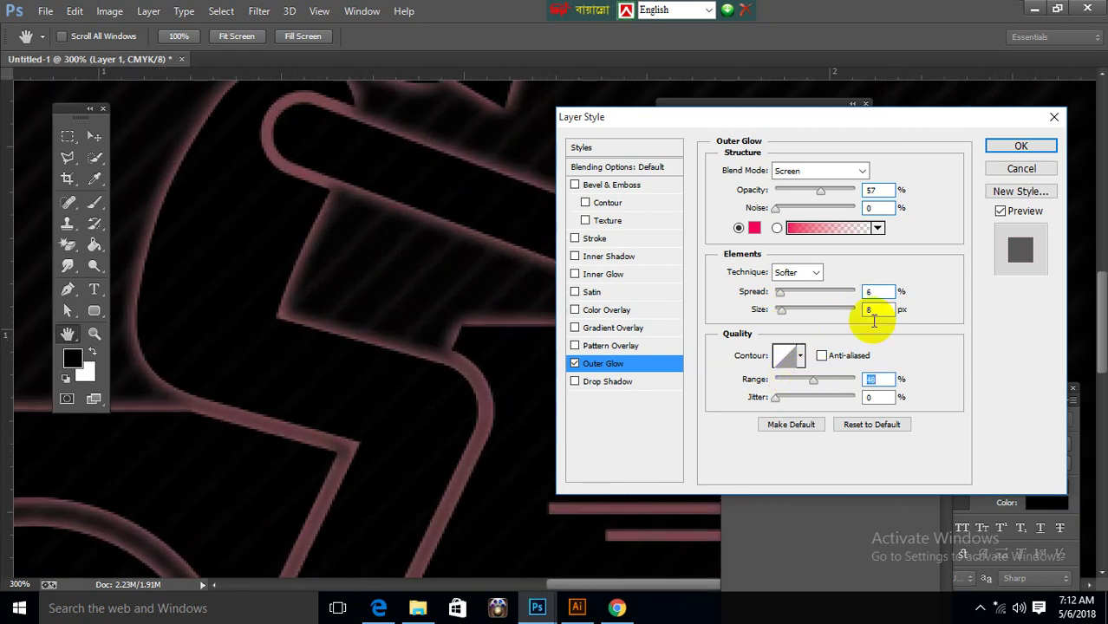
- Make the outer glow white with 94% range and apply the layer style
{"action": "left_click", "coordinate": [754, 228]}
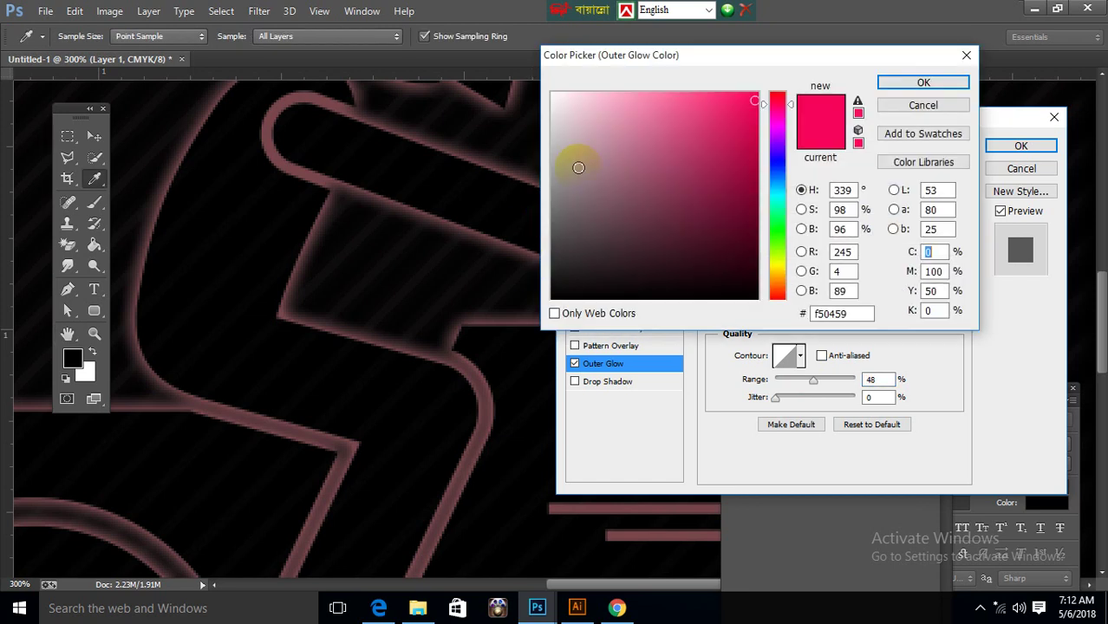
{"action": "left_click_drag", "start_coordinate": [707, 122], "coordinate": [568, 87]}
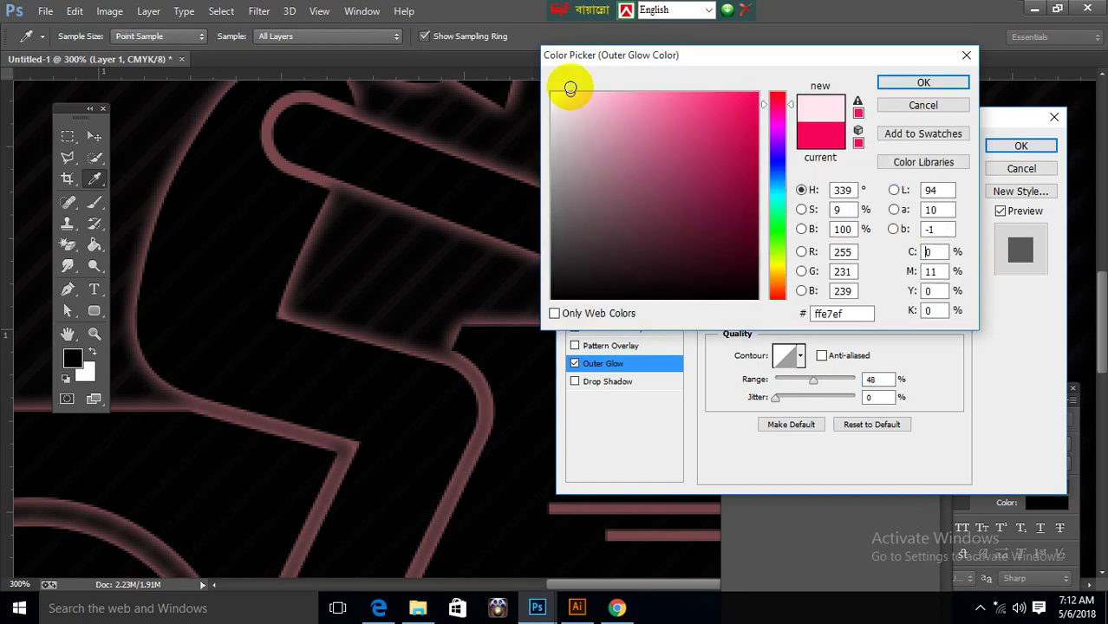
{"action": "left_click", "coordinate": [937, 85]}
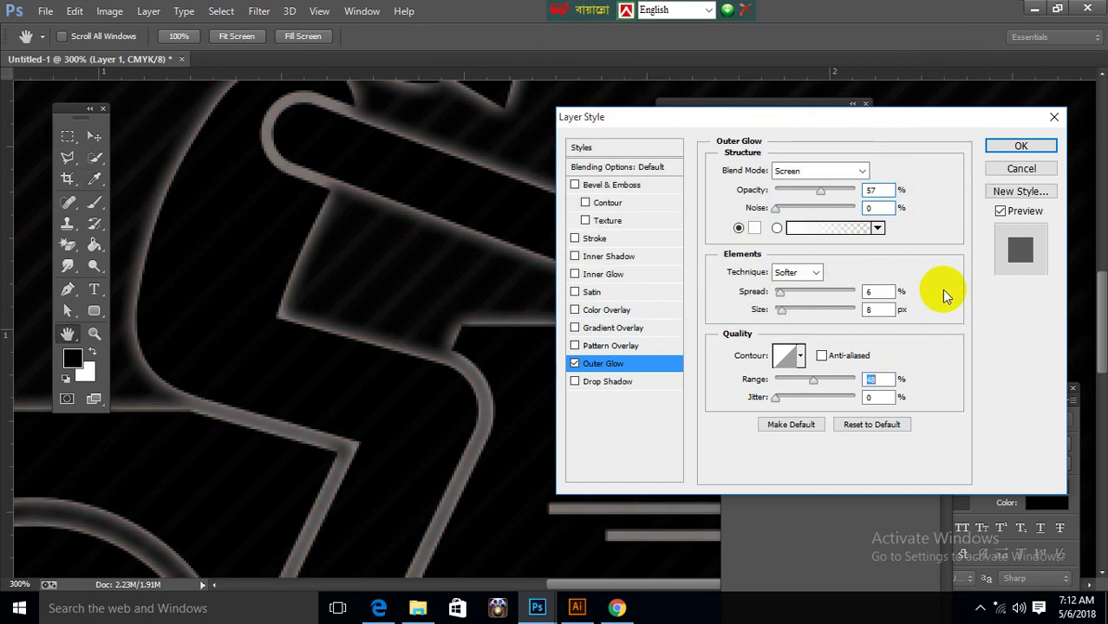
{"action": "left_click_drag", "start_coordinate": [815, 381], "coordinate": [848, 382]}
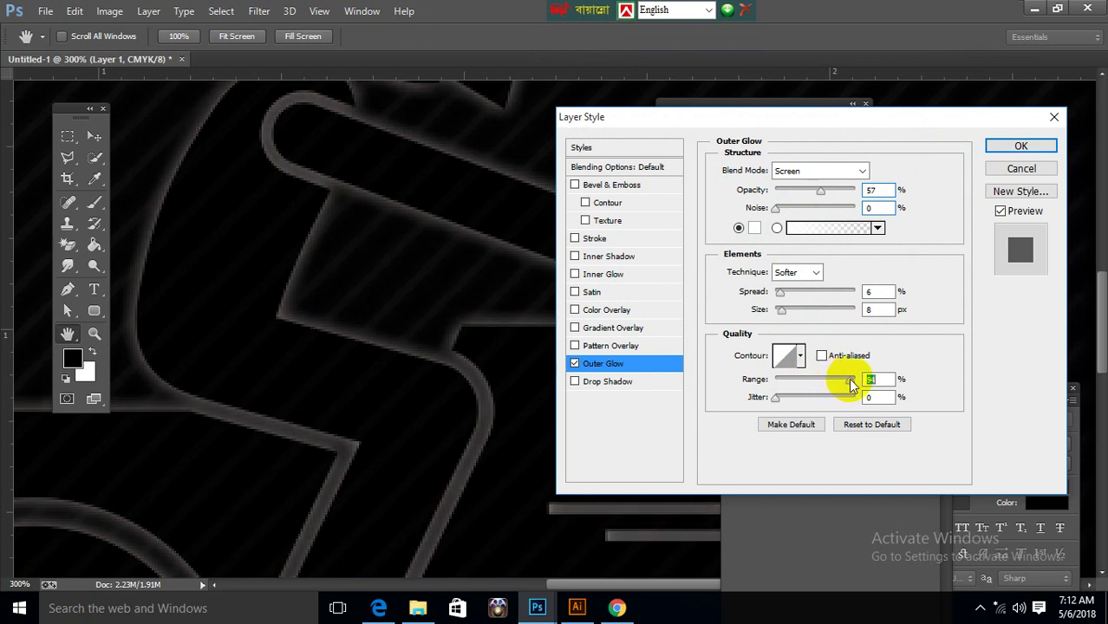
{"action": "mouse_move", "coordinate": [849, 382]}
{"action": "left_mouse_down"}
{"action": "mouse_move", "coordinate": [747, 384]}
{"action": "mouse_move", "coordinate": [850, 378]}
{"action": "left_mouse_up"}
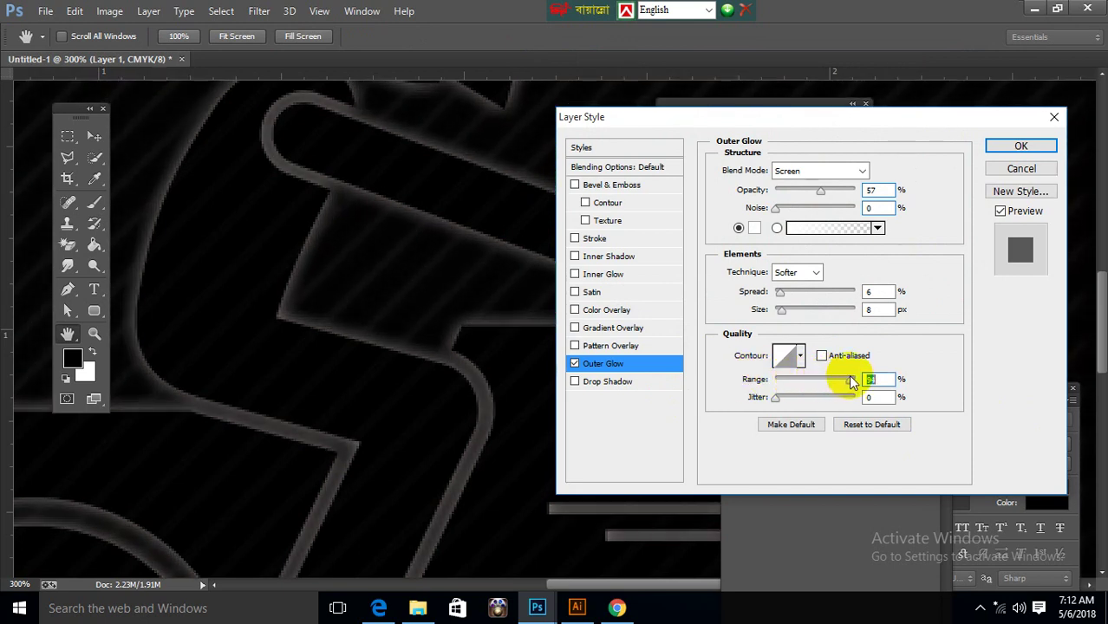
{"action": "left_click", "coordinate": [782, 314]}
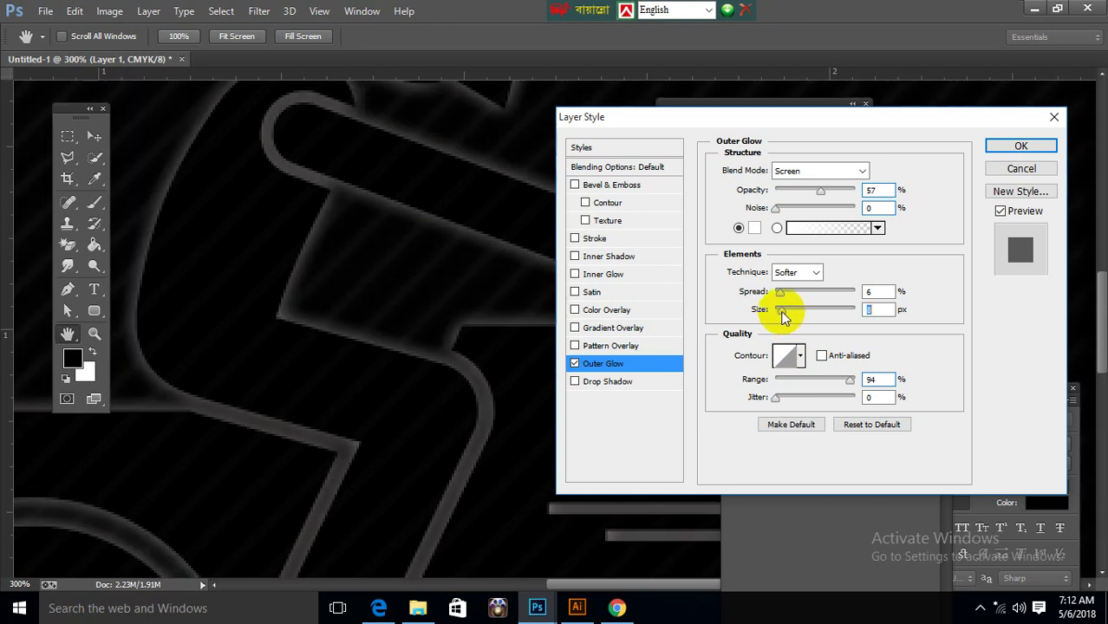
{"action": "left_click", "coordinate": [1020, 146]}
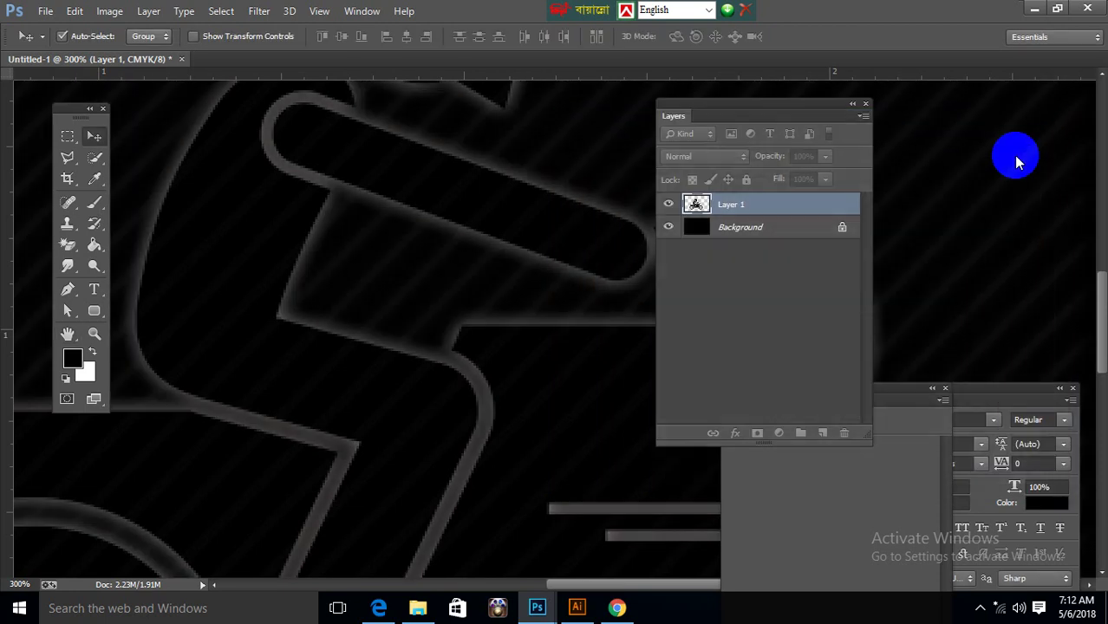
- Hide Layer 1 and create a new text layer containing the letter A
{"action": "left_click", "coordinate": [668, 205]}
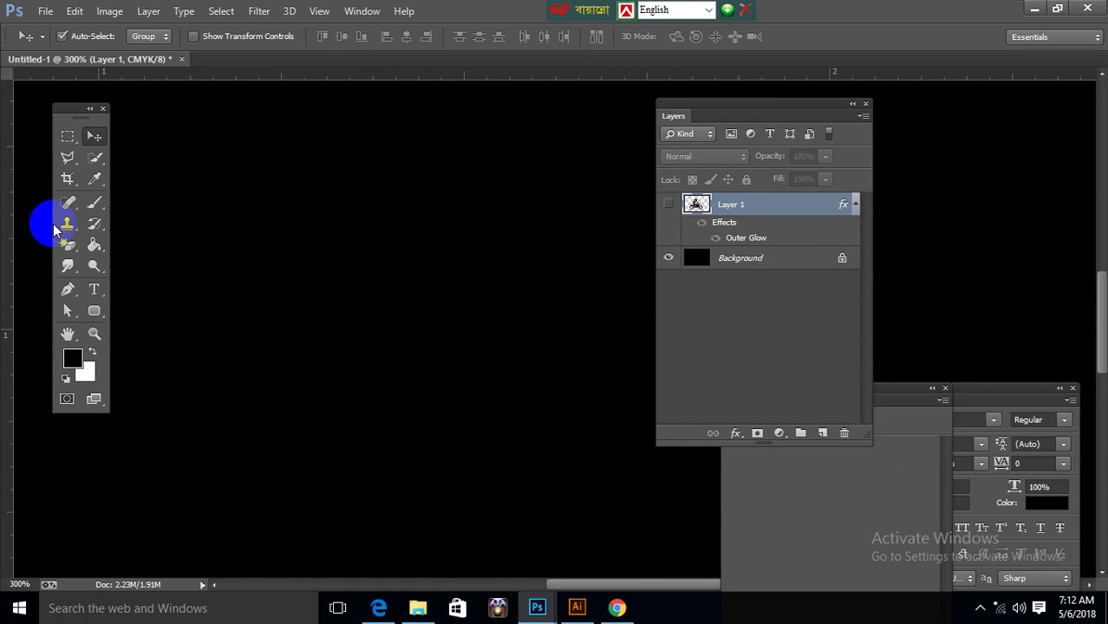
{"action": "left_click", "coordinate": [95, 289]}
{"action": "left_click", "coordinate": [228, 291]}
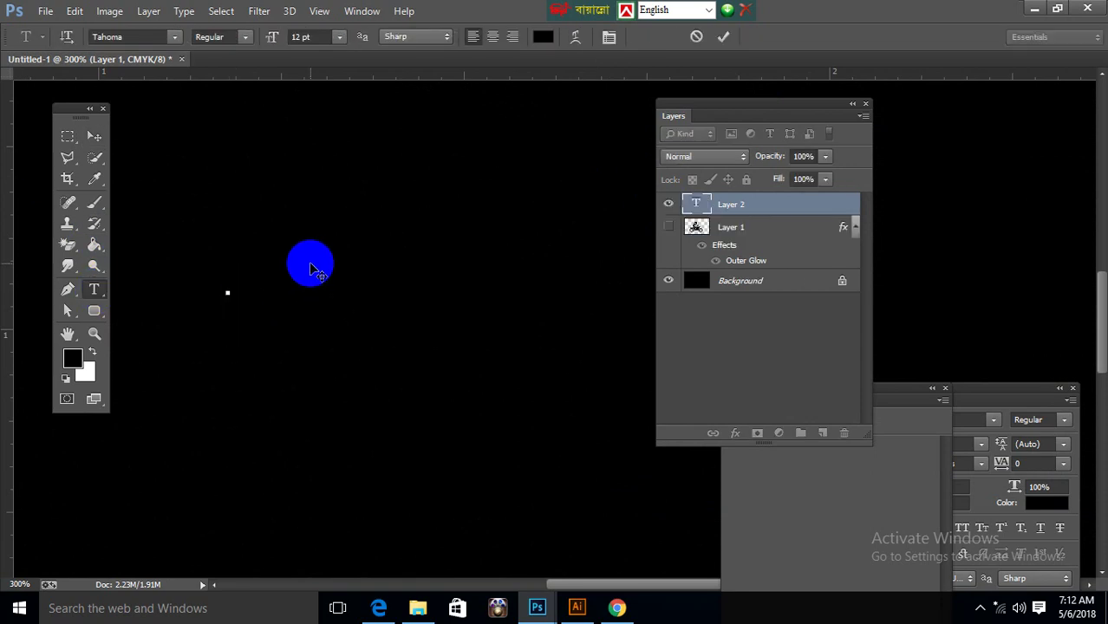
{"action": "type", "text": "a"}
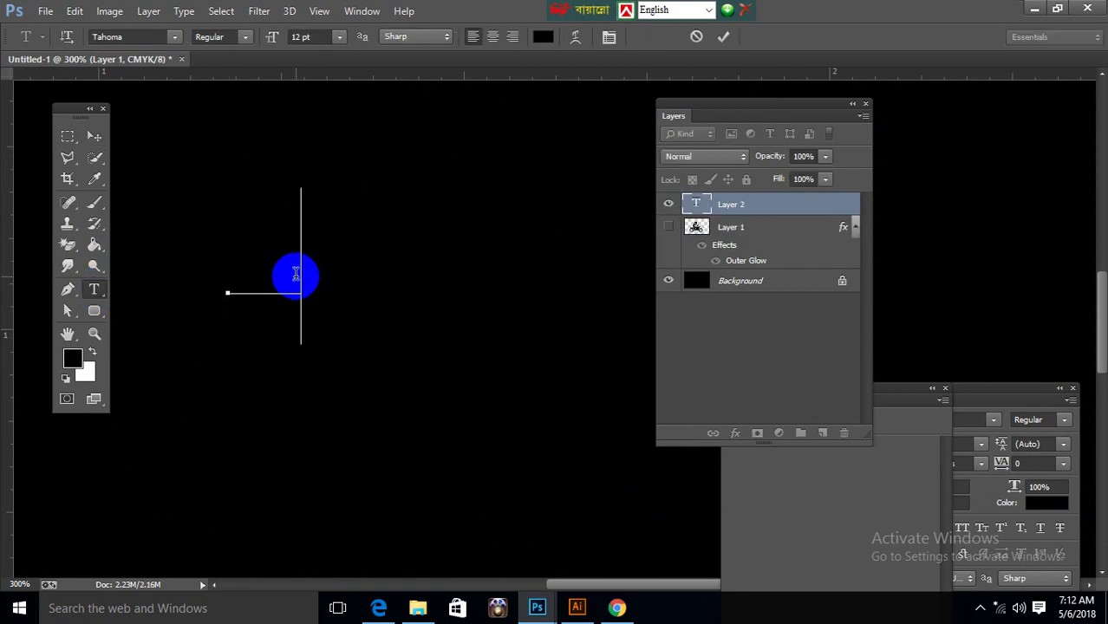
{"action": "left_click_drag", "start_coordinate": [314, 277], "coordinate": [163, 275]}
{"action": "left_click", "coordinate": [94, 136]}
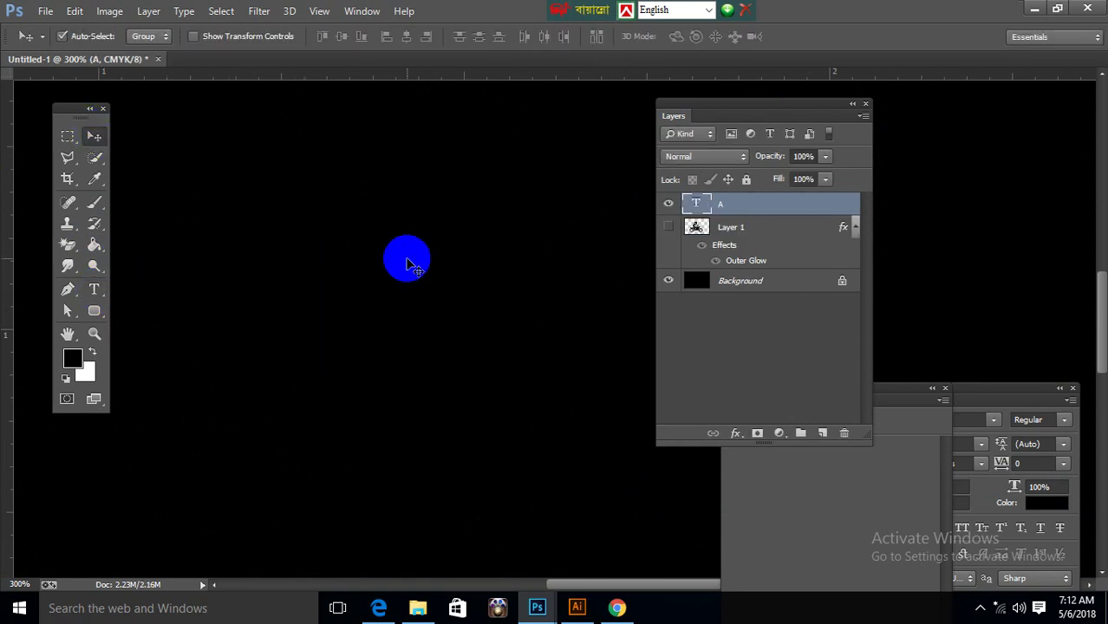
- Free-transform the A text layer, stretching the letter much wider and taller
{"action": "left_click", "coordinate": [230, 45]}
{"action": "left_click_drag", "start_coordinate": [297, 198], "coordinate": [425, 155]}
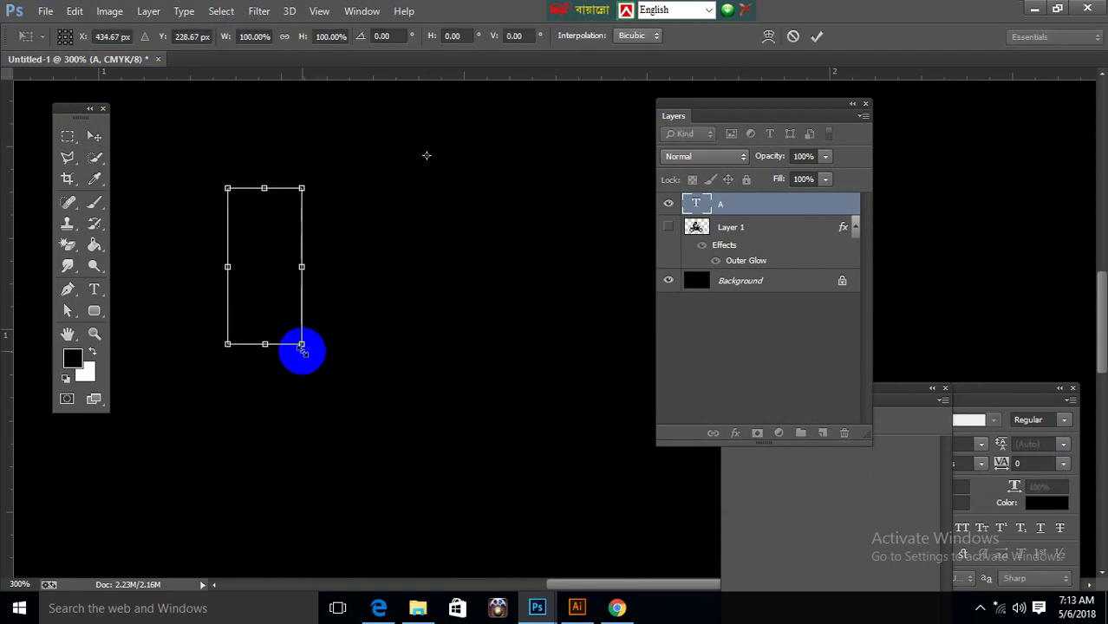
{"action": "left_click_drag", "start_coordinate": [300, 344], "coordinate": [449, 381]}
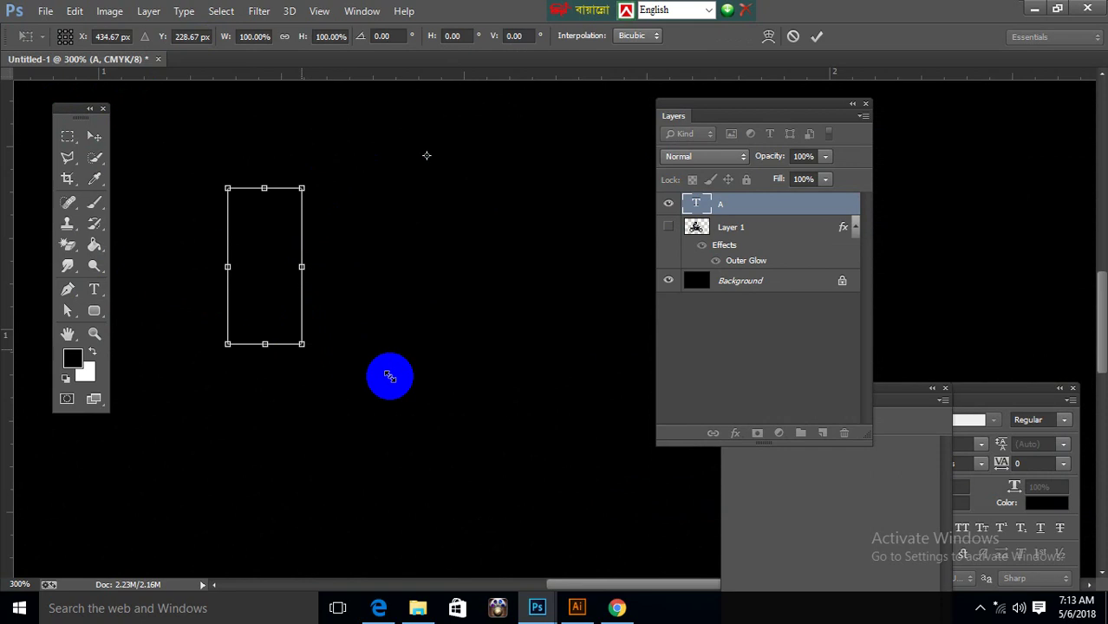
{"action": "left_click", "coordinate": [93, 137]}
{"action": "left_click", "coordinate": [499, 240]}
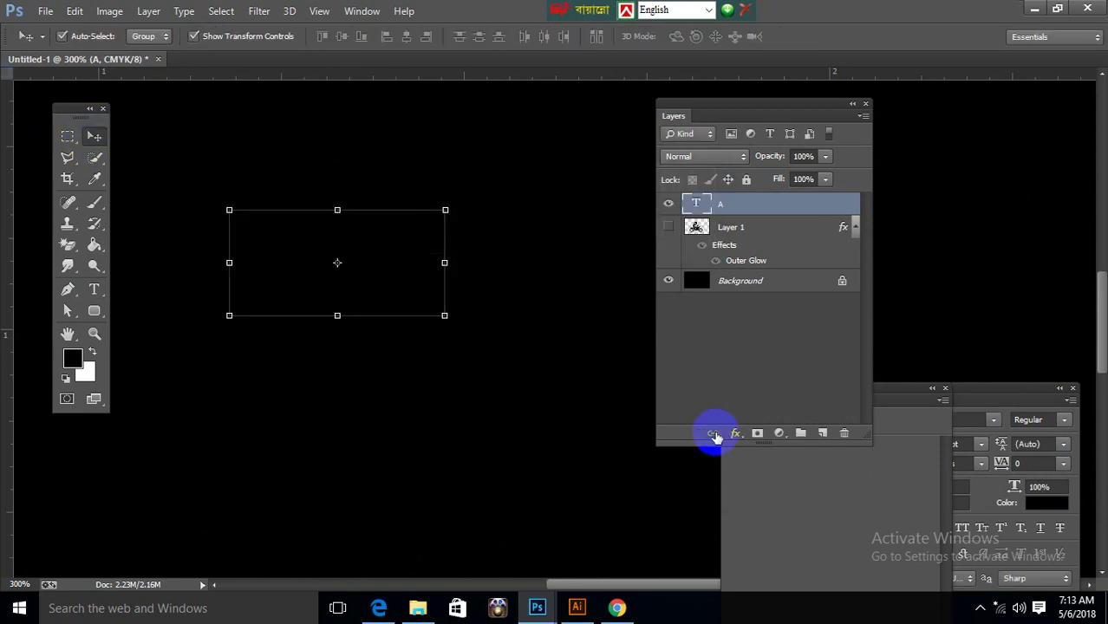
- Try an outer glow on the A layer with about 7 px size and 45 range
{"action": "left_click", "coordinate": [735, 434]}
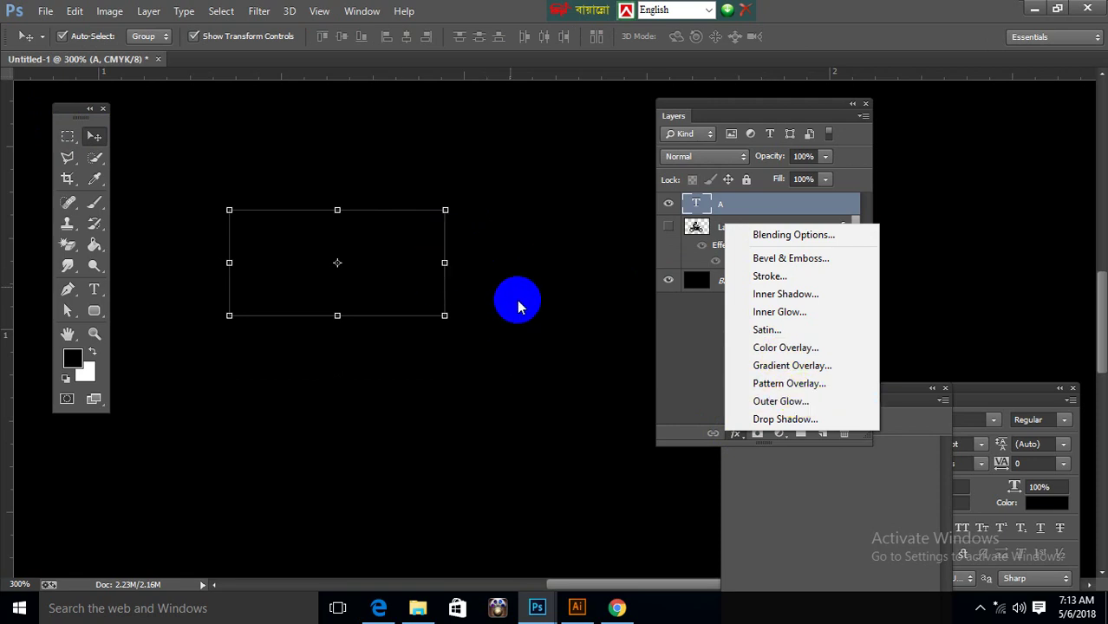
{"action": "left_click", "coordinate": [816, 401]}
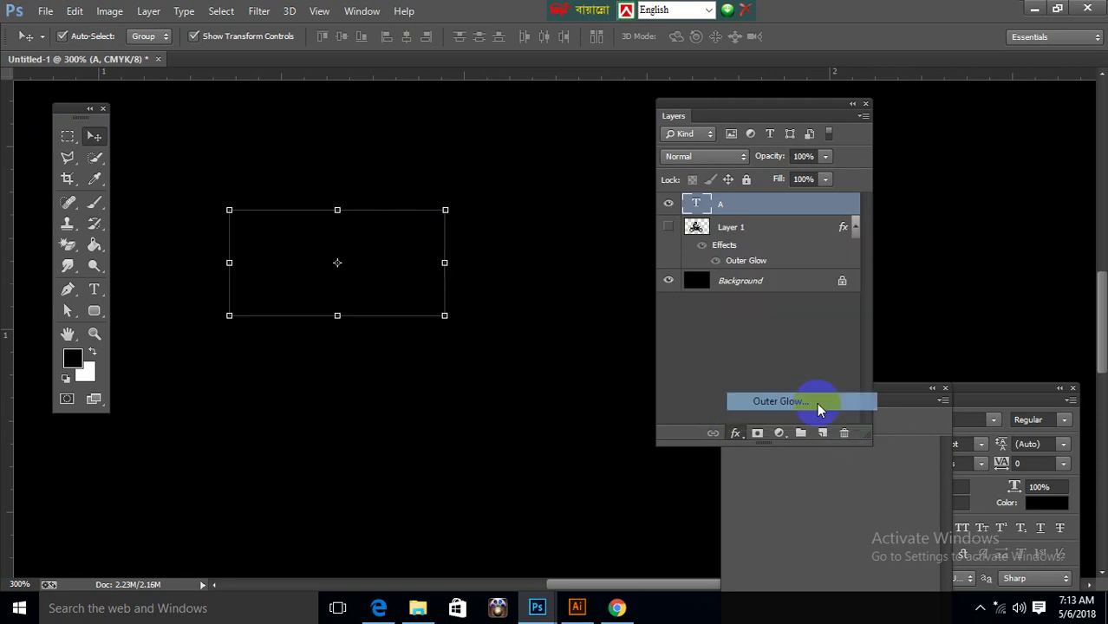
{"action": "key", "text": "h"}
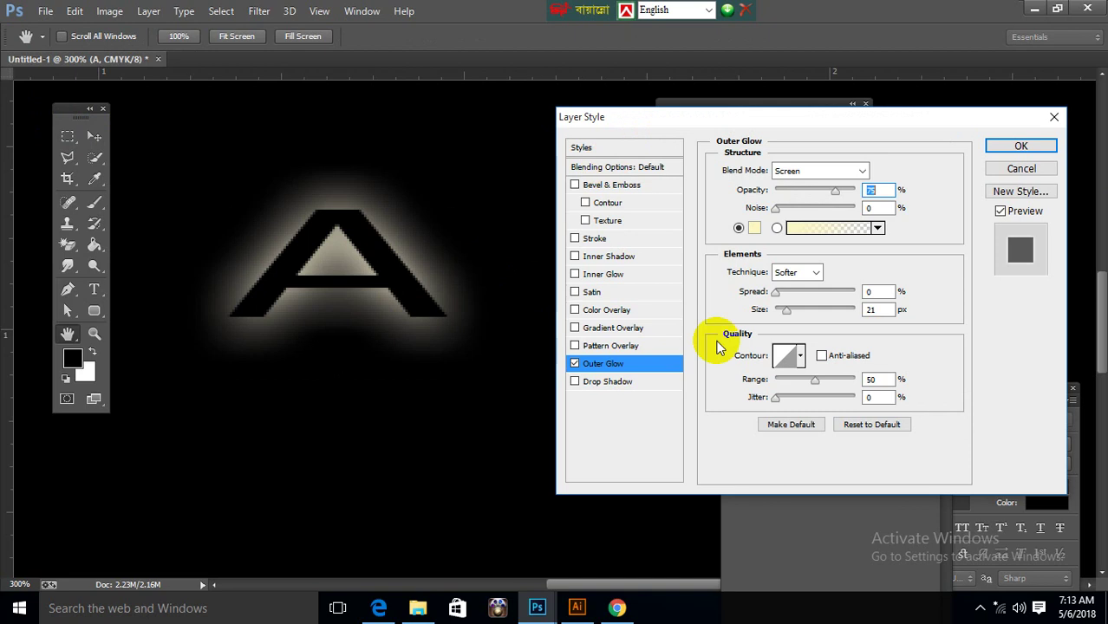
{"action": "left_click_drag", "start_coordinate": [786, 310], "coordinate": [783, 291]}
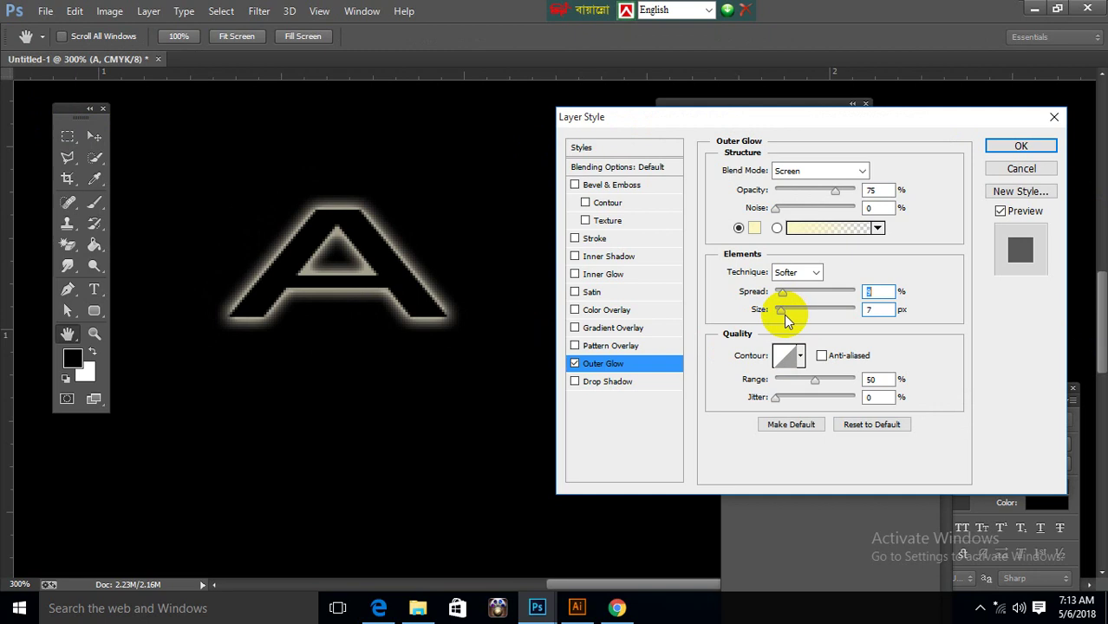
{"action": "left_click_drag", "start_coordinate": [782, 319], "coordinate": [780, 318]}
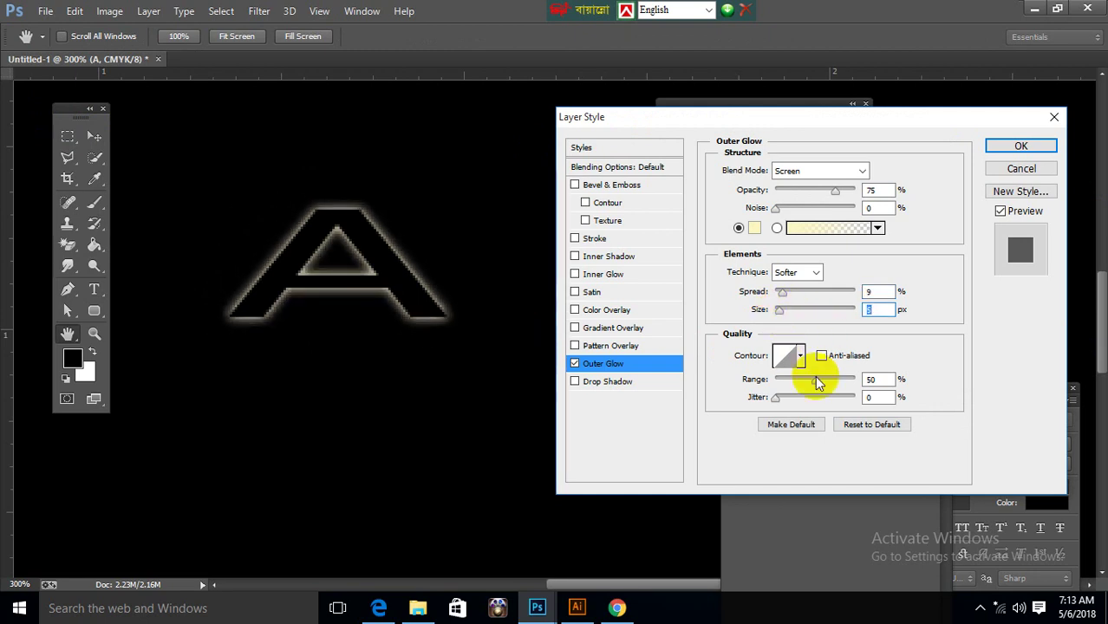
{"action": "left_click_drag", "start_coordinate": [814, 379], "coordinate": [805, 381]}
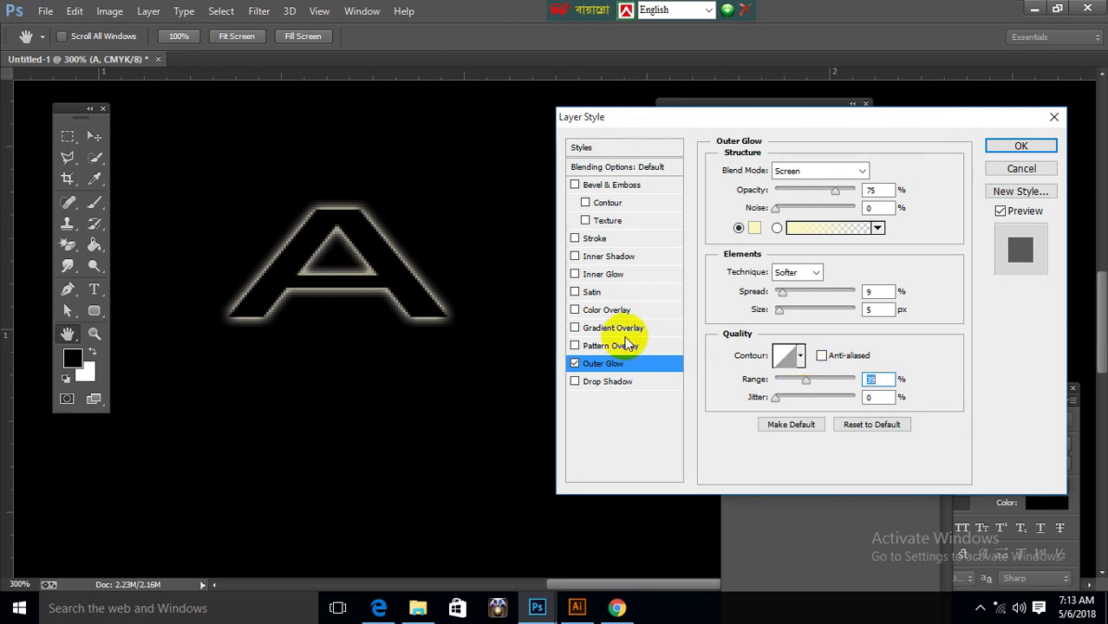
- Turn off the Outer Glow on the letter A and close Layer Style
{"action": "left_click_drag", "start_coordinate": [900, 126], "coordinate": [642, 158]}
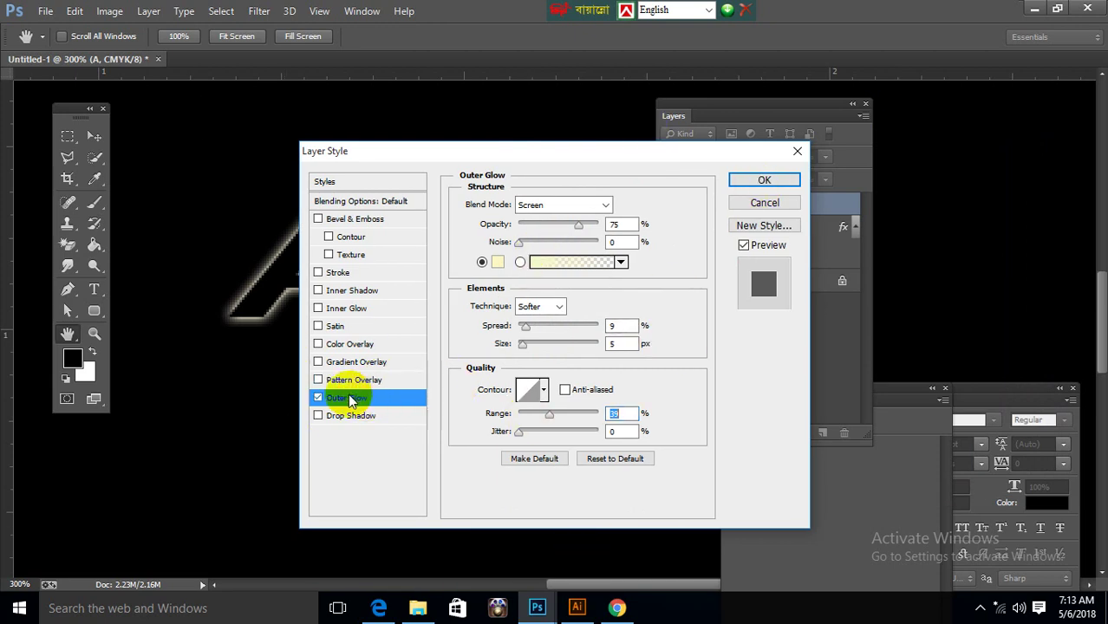
{"action": "left_click", "coordinate": [318, 398]}
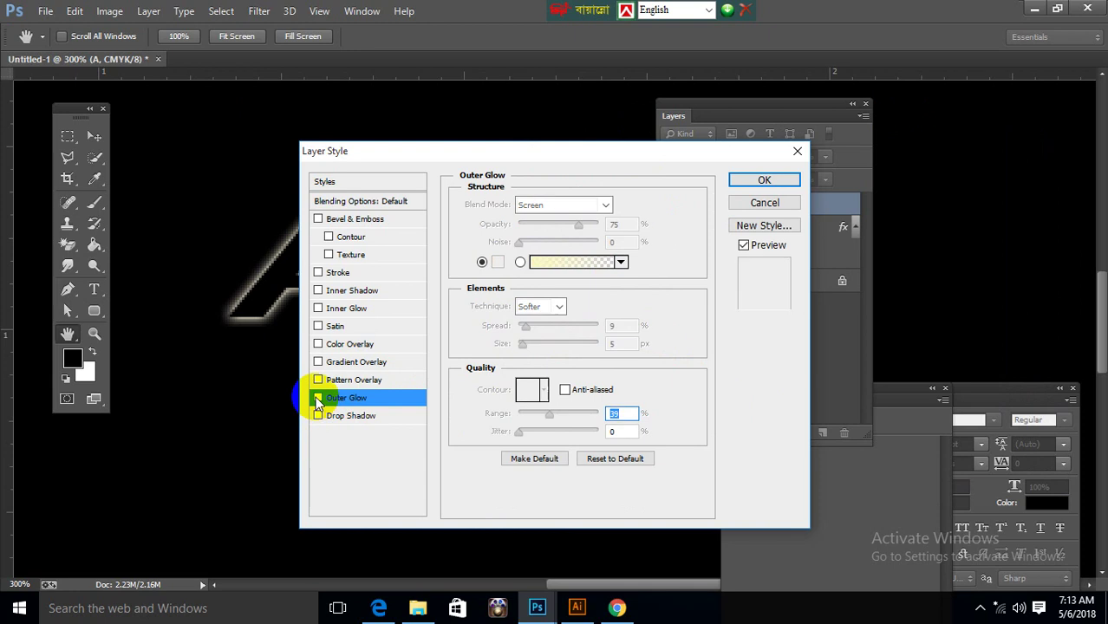
{"action": "left_click", "coordinate": [738, 180]}
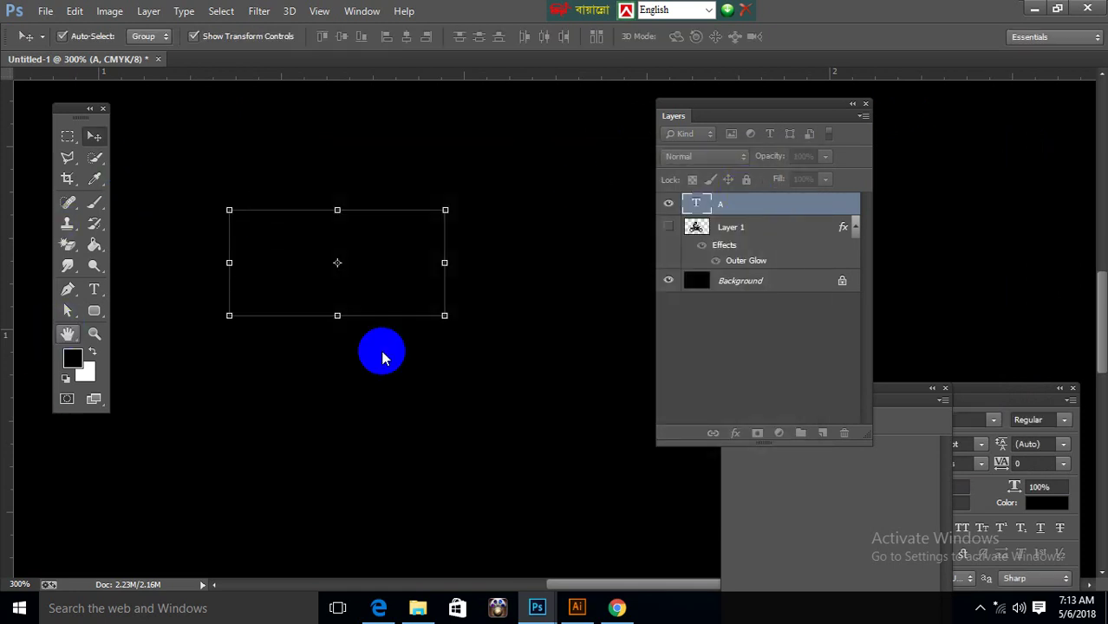
- Hide the A text layer and convert the Background into Layer 0
{"action": "key", "text": "h"}
{"action": "left_click", "coordinate": [667, 202]}
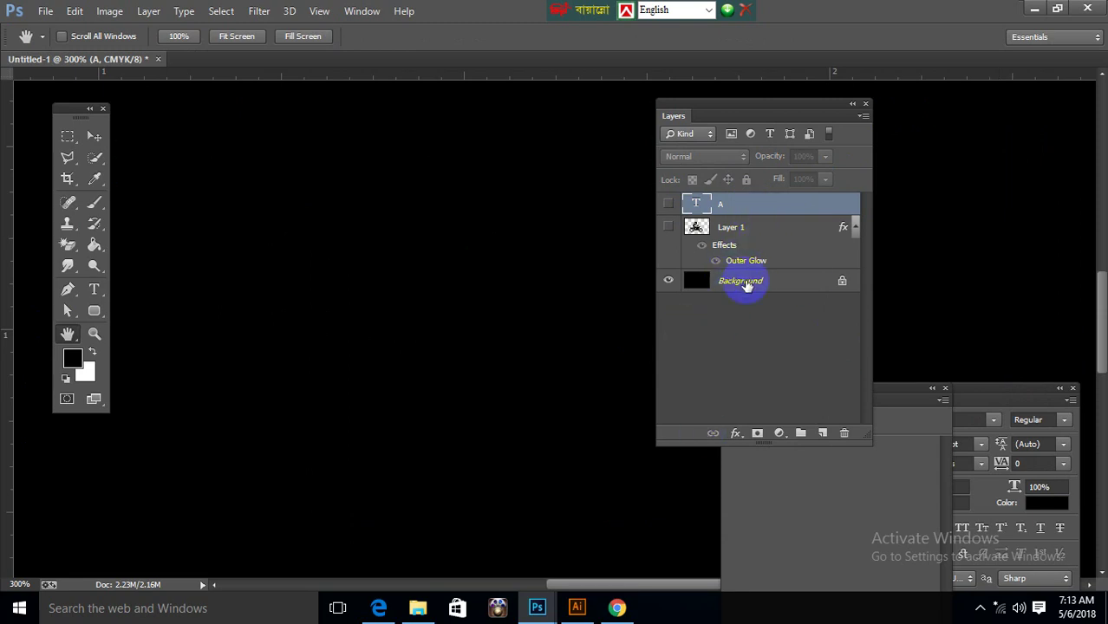
{"action": "left_click", "coordinate": [742, 281]}
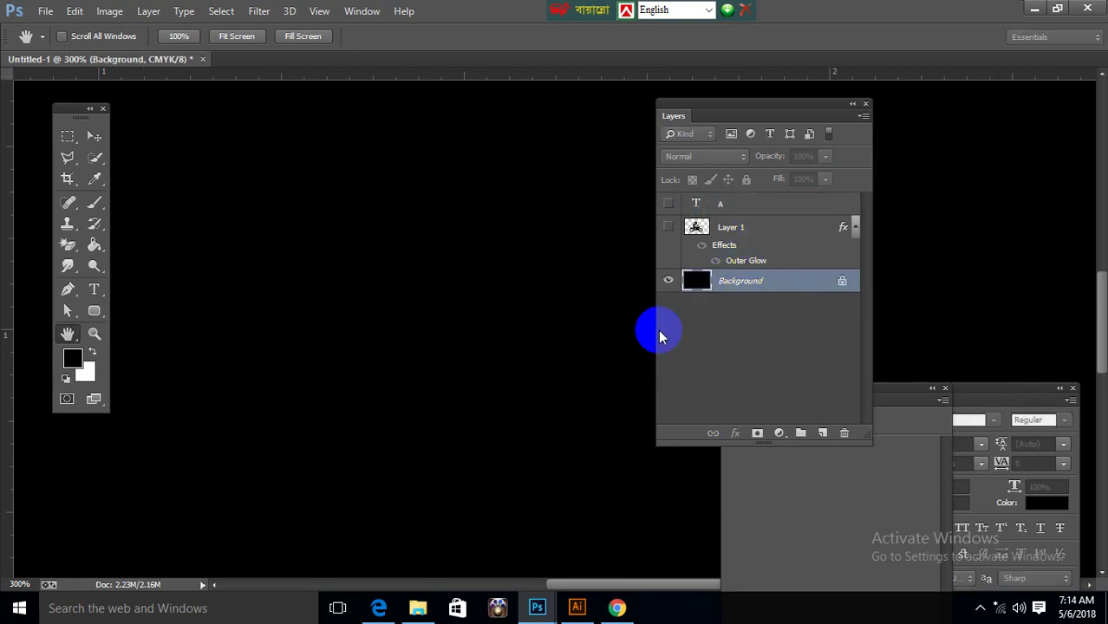
{"action": "double_click", "coordinate": [823, 280]}
{"action": "left_click", "coordinate": [685, 191]}
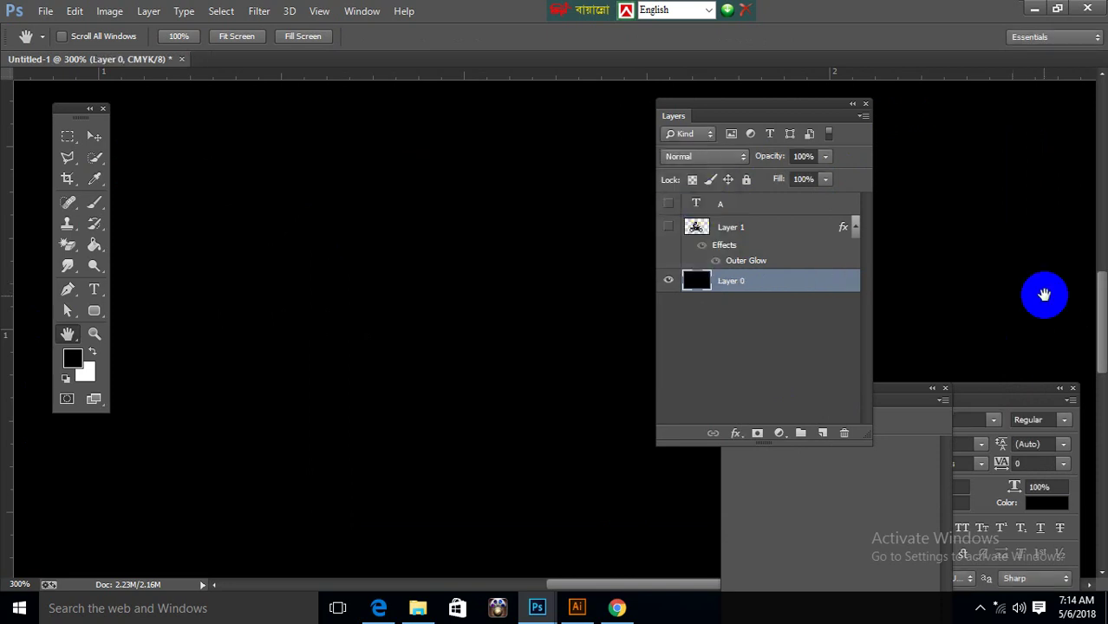
- Add a blue-bubble Pattern Overlay at 100% opacity and scale to Layer 0
{"action": "left_click", "coordinate": [737, 434]}
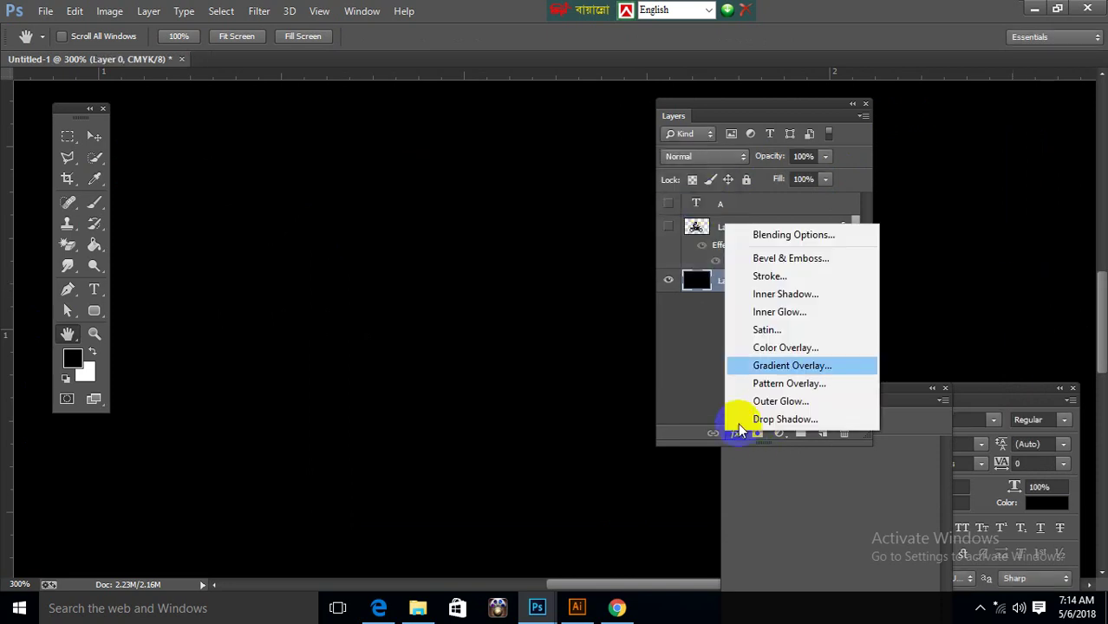
{"action": "left_click", "coordinate": [831, 384]}
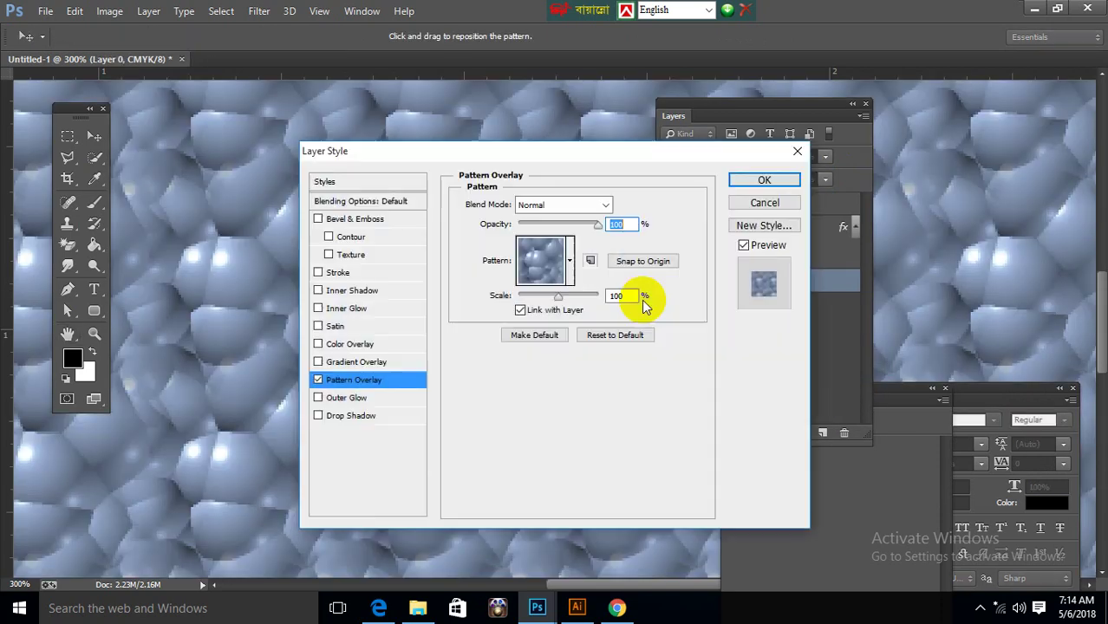
{"action": "mouse_move", "coordinate": [532, 160]}
{"action": "left_mouse_down"}
{"action": "mouse_move", "coordinate": [628, 26]}
{"action": "mouse_move", "coordinate": [618, 87]}
{"action": "left_mouse_up"}
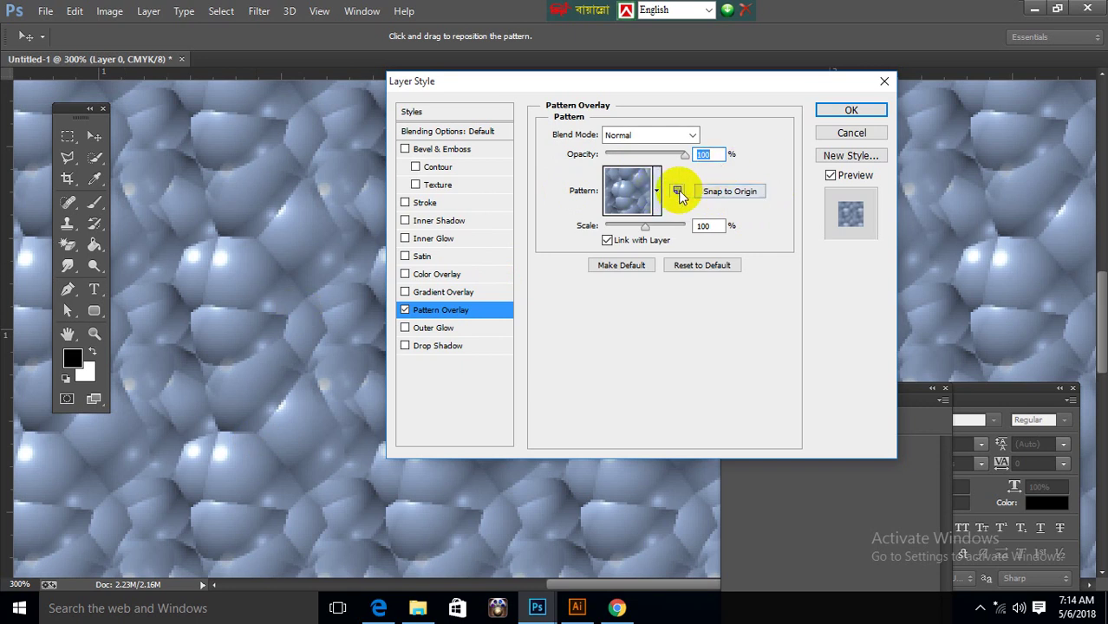
- Append the Patterns 2 set to the overlay pattern library
{"action": "left_click", "coordinate": [657, 193]}
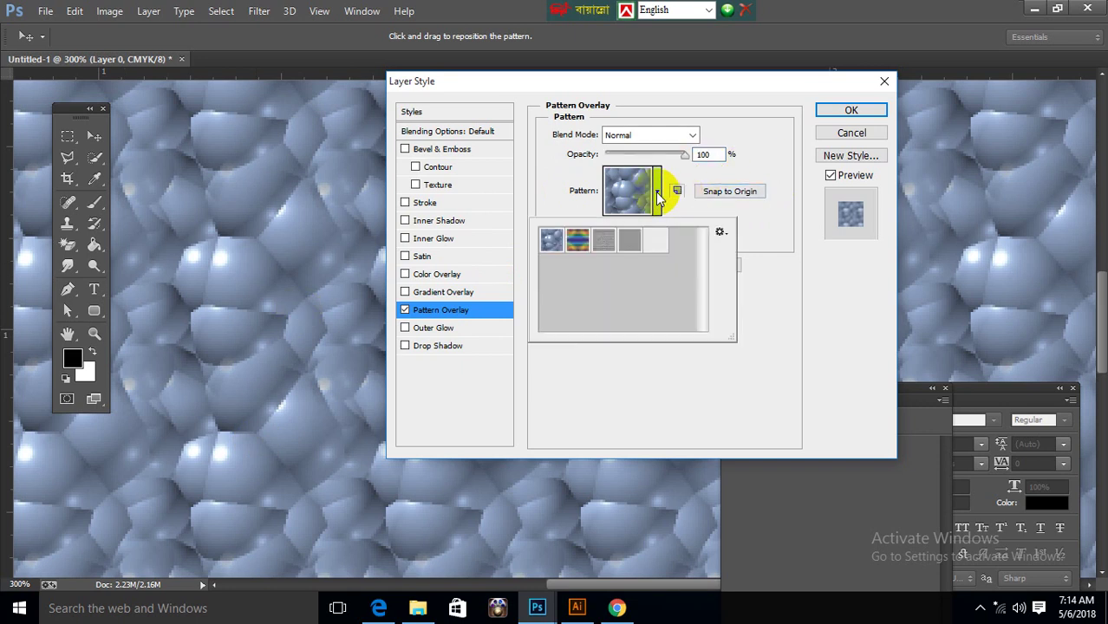
{"action": "left_click", "coordinate": [625, 245]}
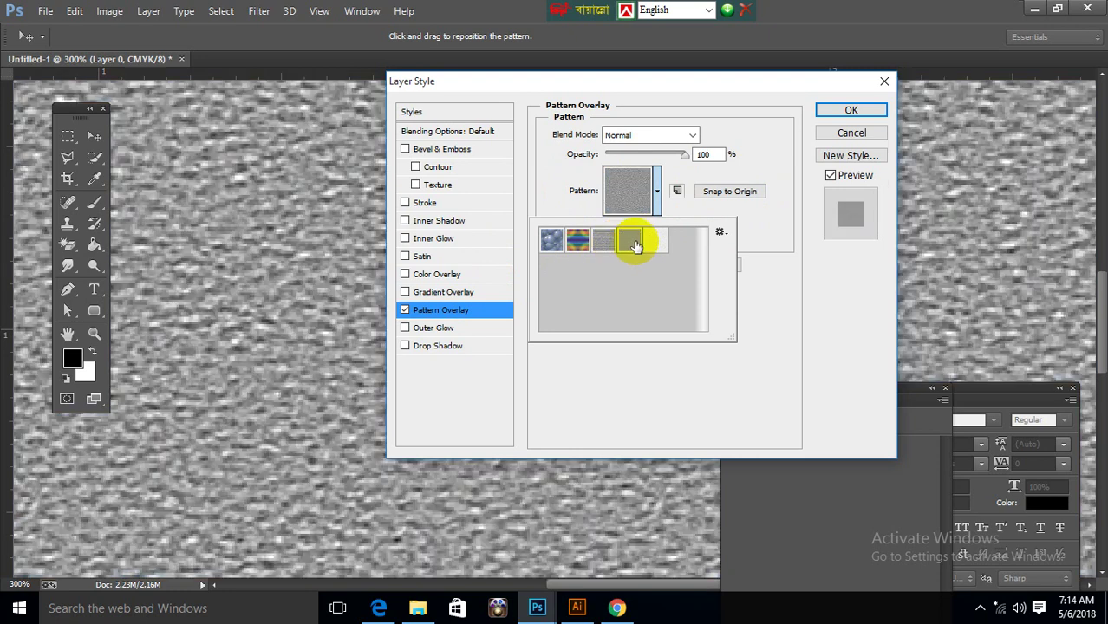
{"action": "left_click", "coordinate": [718, 236]}
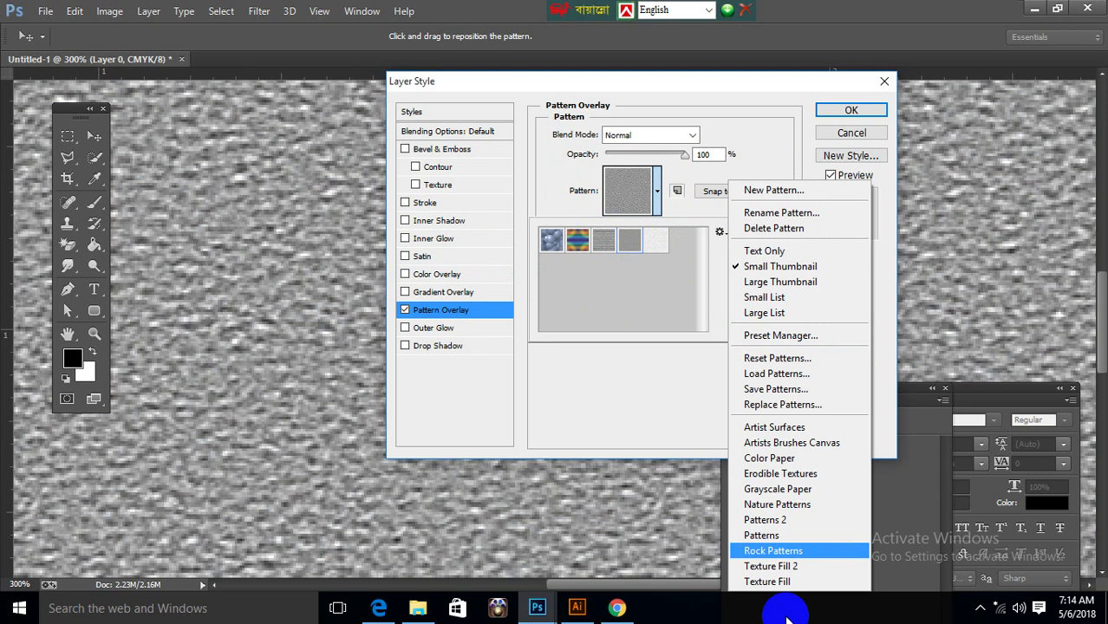
{"action": "left_click", "coordinate": [772, 519]}
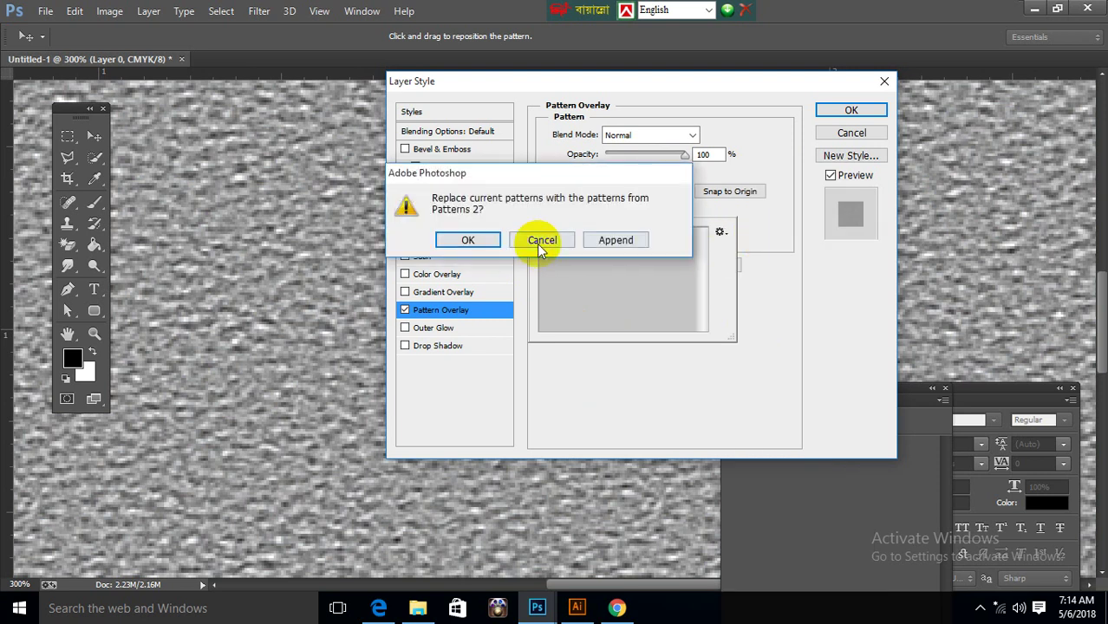
{"action": "left_click", "coordinate": [612, 241]}
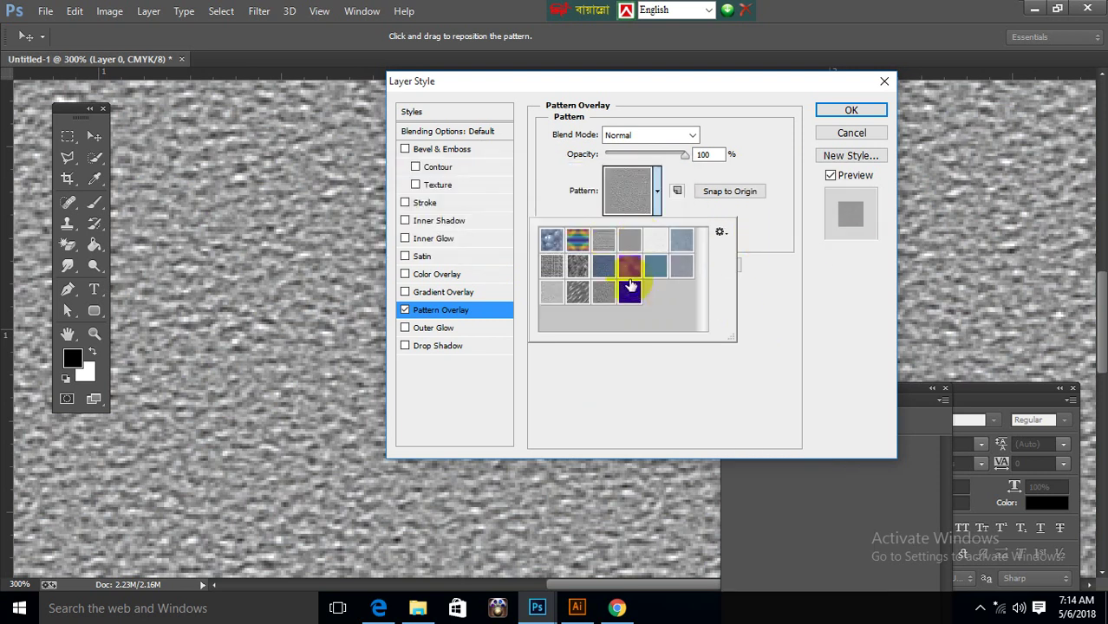
- Try several new textures, then settle on the blue-teal pattern for the overlay
{"action": "left_click", "coordinate": [601, 293]}
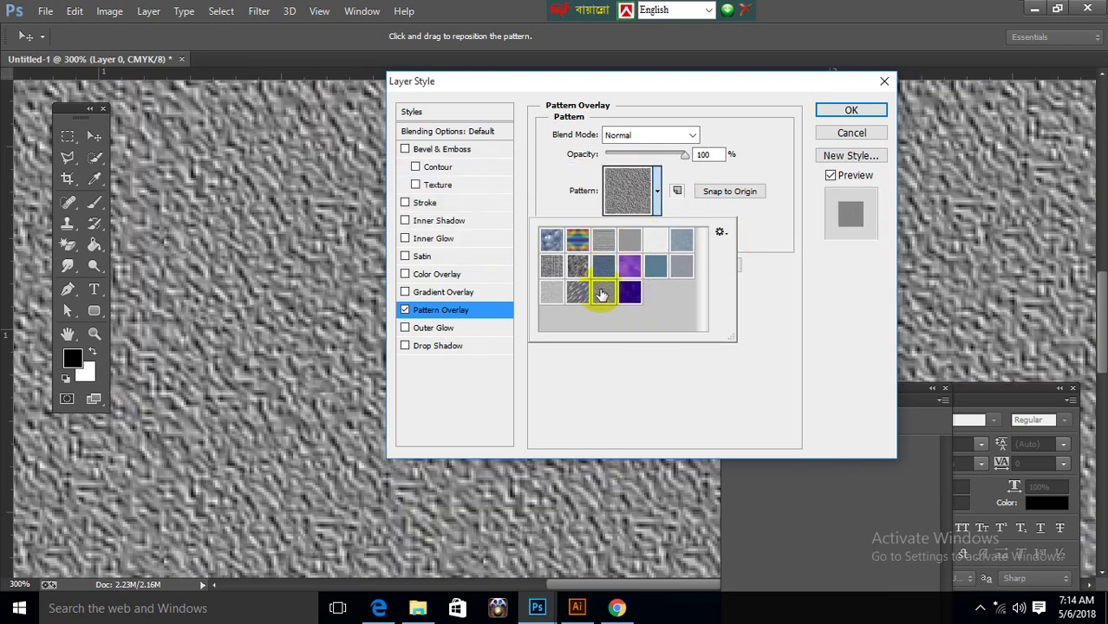
{"action": "left_click", "coordinate": [575, 292]}
{"action": "left_click", "coordinate": [561, 295]}
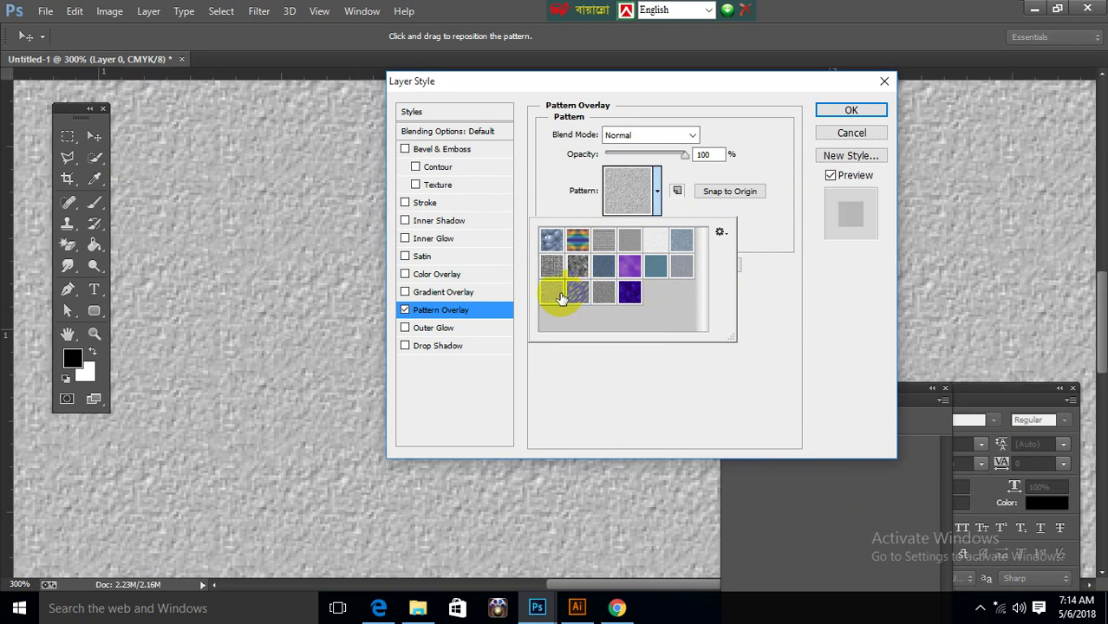
{"action": "left_click", "coordinate": [626, 249]}
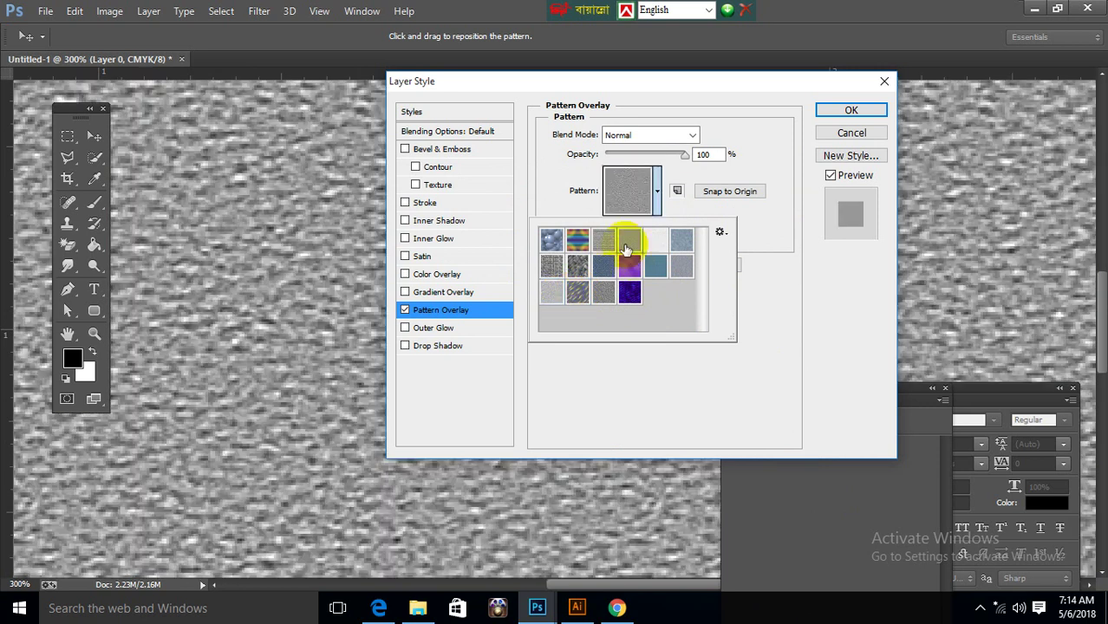
{"action": "left_click", "coordinate": [656, 265]}
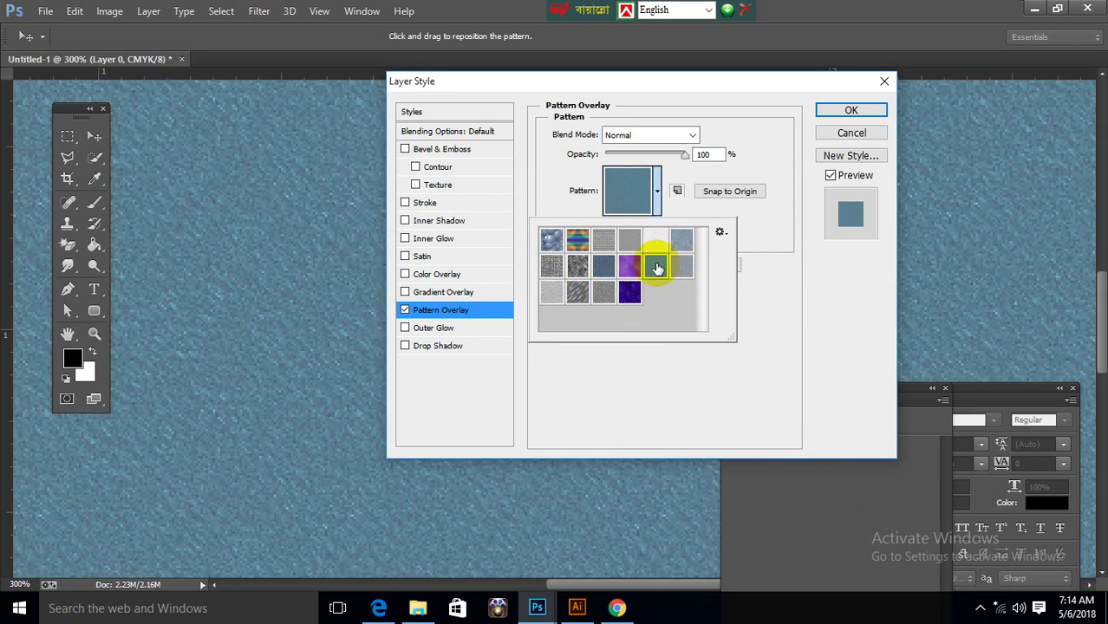
{"action": "left_click", "coordinate": [772, 160]}
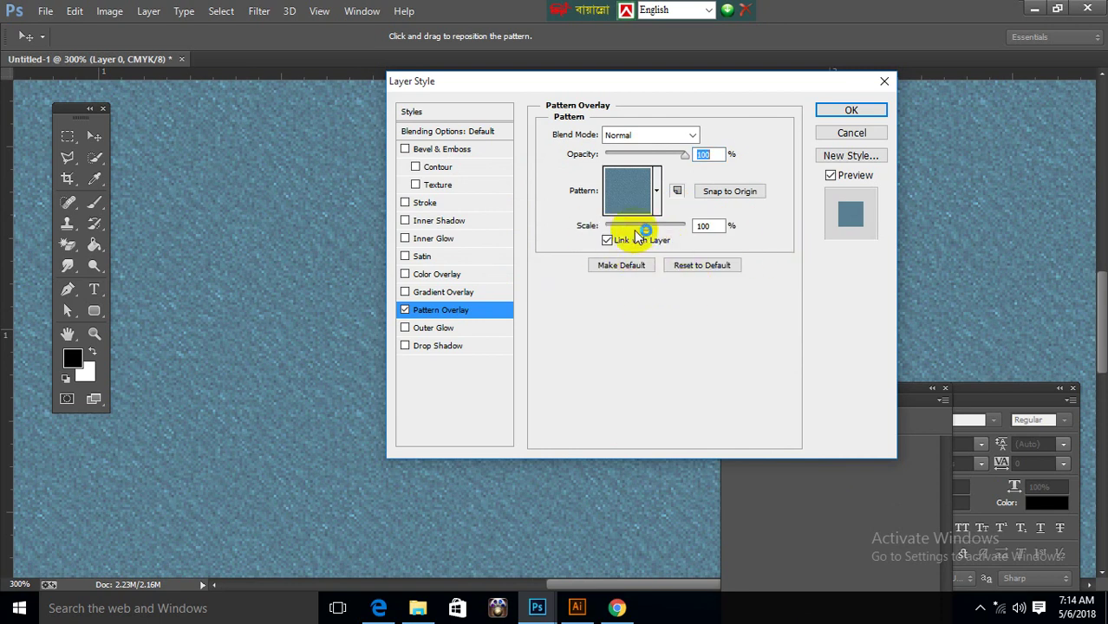
- Set the pattern scale to about 480% and zoom out to see the whole document
{"action": "mouse_move", "coordinate": [645, 233]}
{"action": "left_mouse_down"}
{"action": "mouse_move", "coordinate": [607, 239]}
{"action": "mouse_move", "coordinate": [672, 232]}
{"action": "left_mouse_up"}
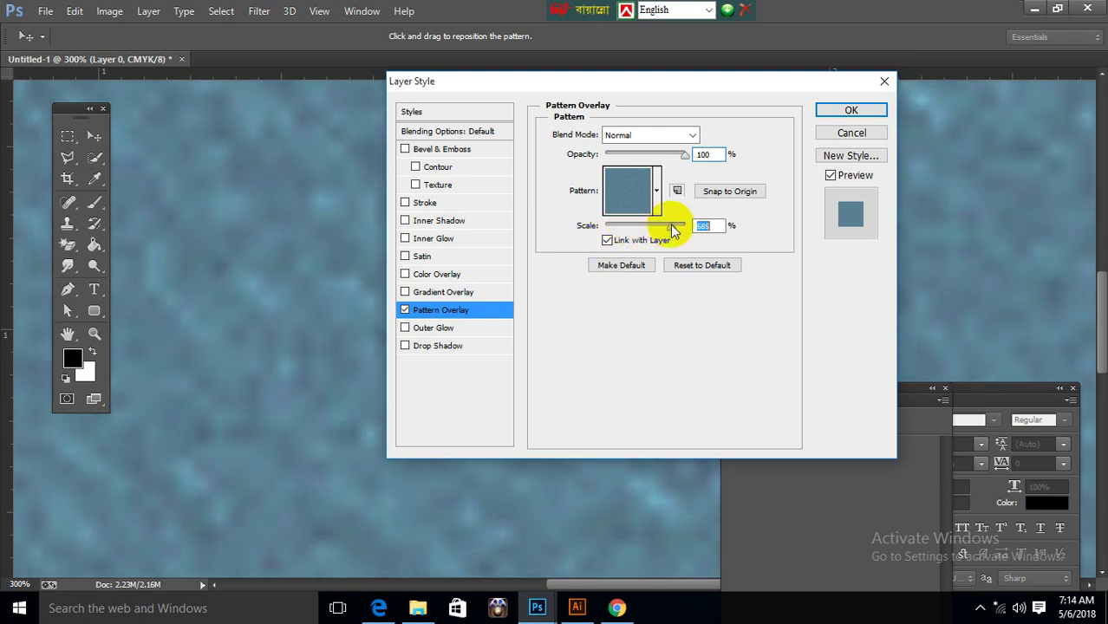
{"action": "left_click_drag", "start_coordinate": [670, 225], "coordinate": [657, 231]}
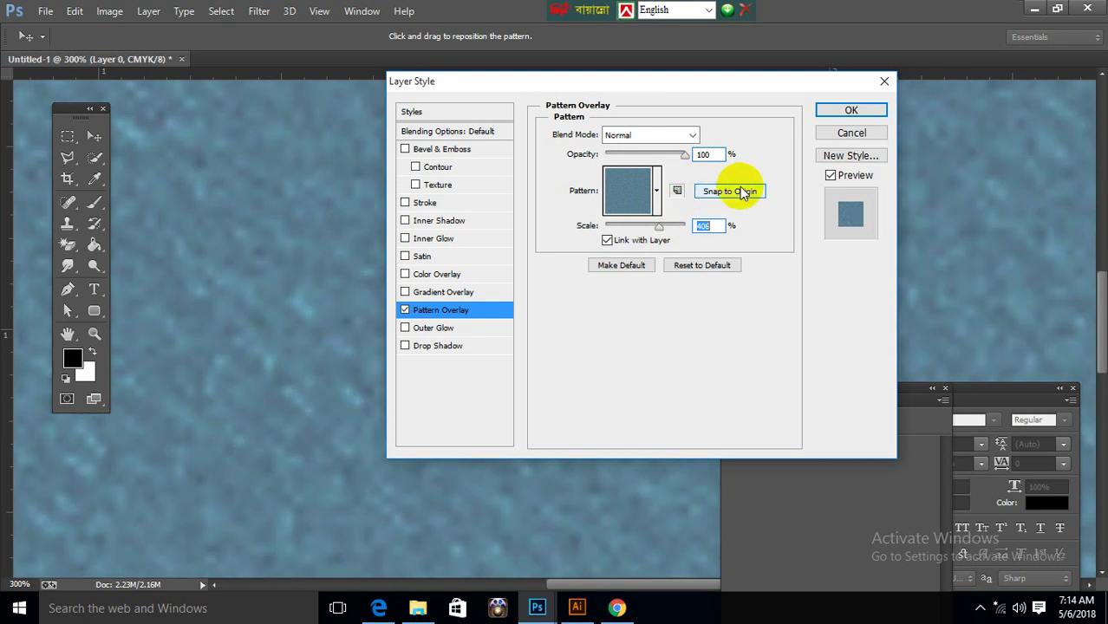
{"action": "key", "text": "ctrl+minus"}
{"action": "key", "text": "ctrl+minus"}
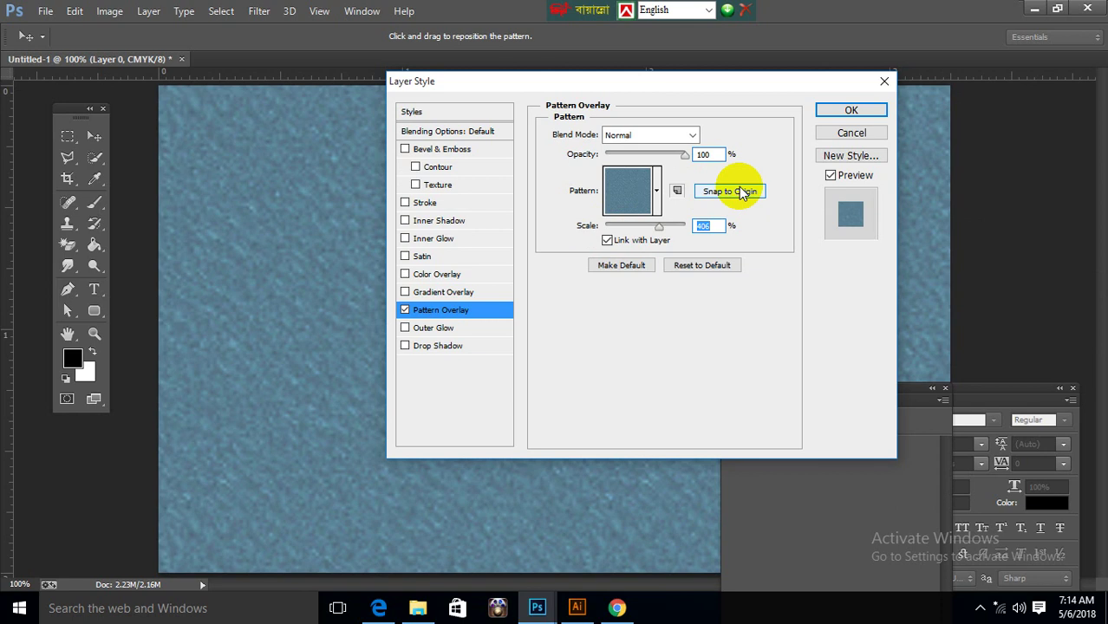
{"action": "left_click", "coordinate": [658, 75]}
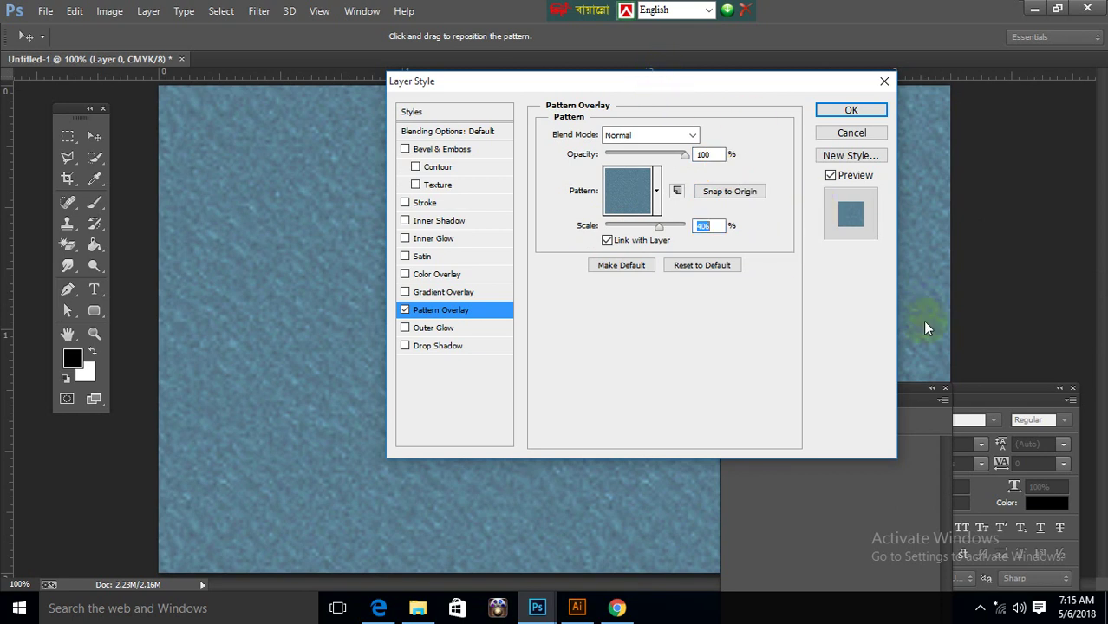
- Try a purple pattern at 33%, then reset to the bubbles pattern scaled to 51%
{"action": "left_click", "coordinate": [657, 191]}
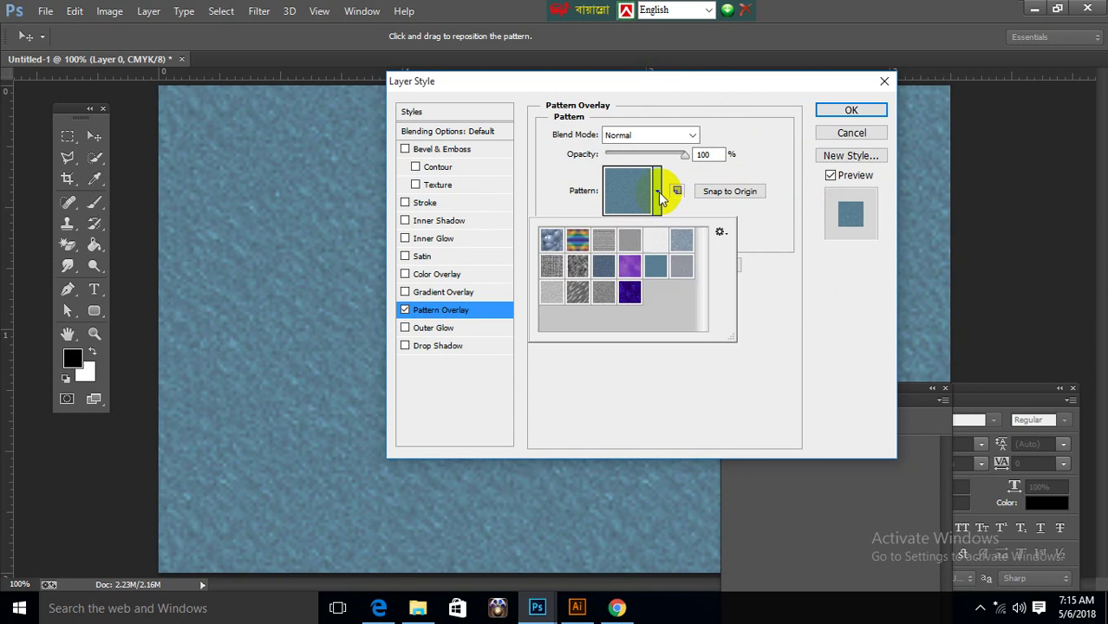
{"action": "left_click", "coordinate": [631, 264]}
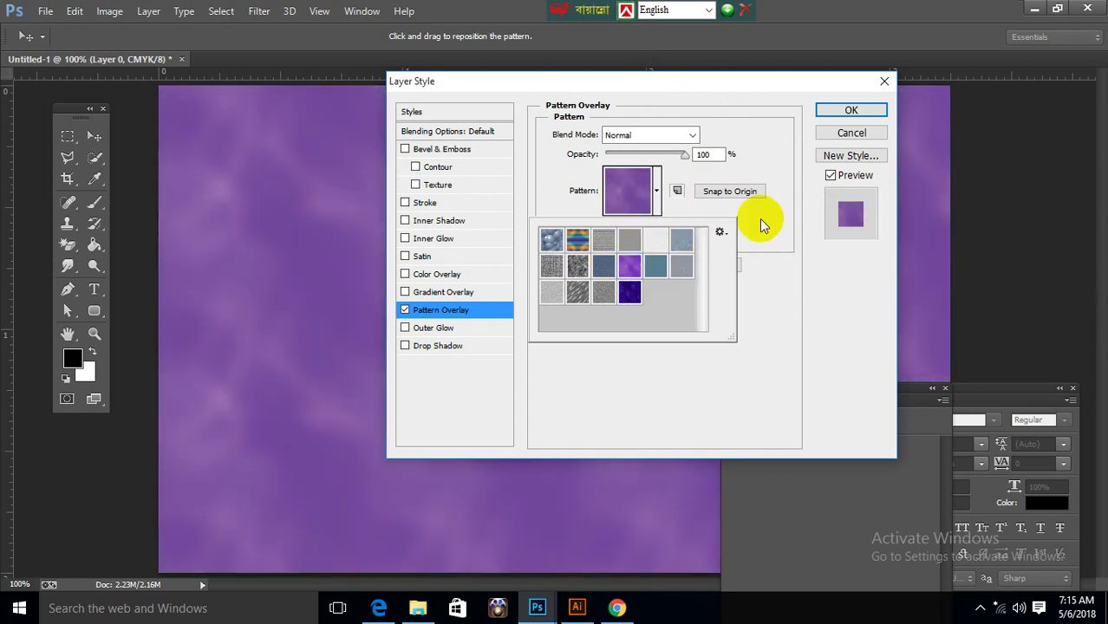
{"action": "left_click", "coordinate": [761, 224]}
{"action": "left_click_drag", "start_coordinate": [684, 226], "coordinate": [636, 234]}
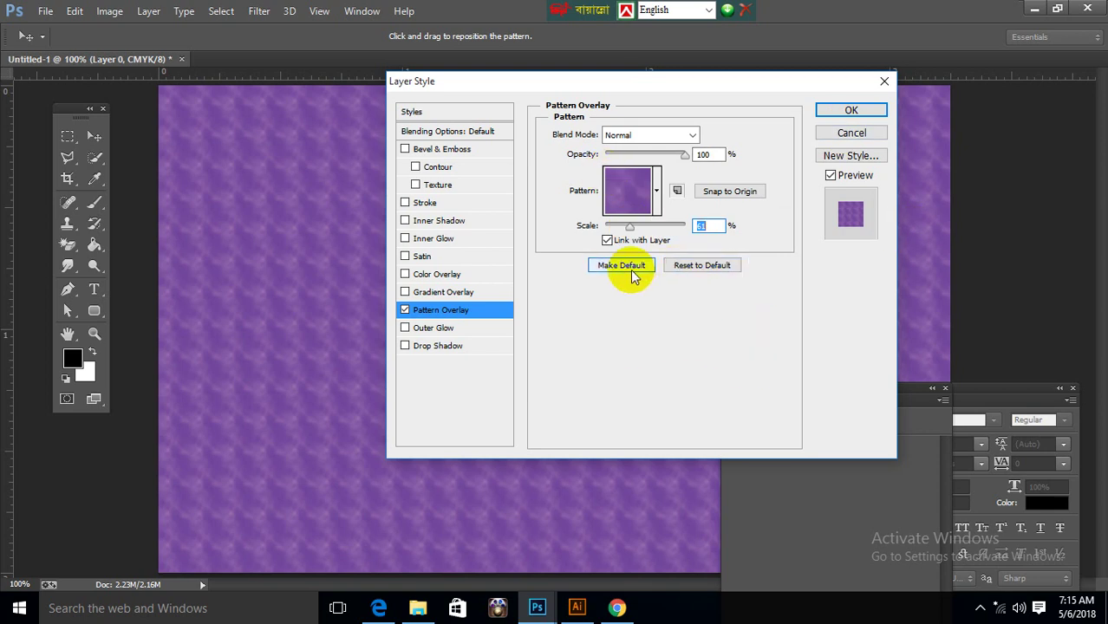
{"action": "left_click", "coordinate": [698, 266]}
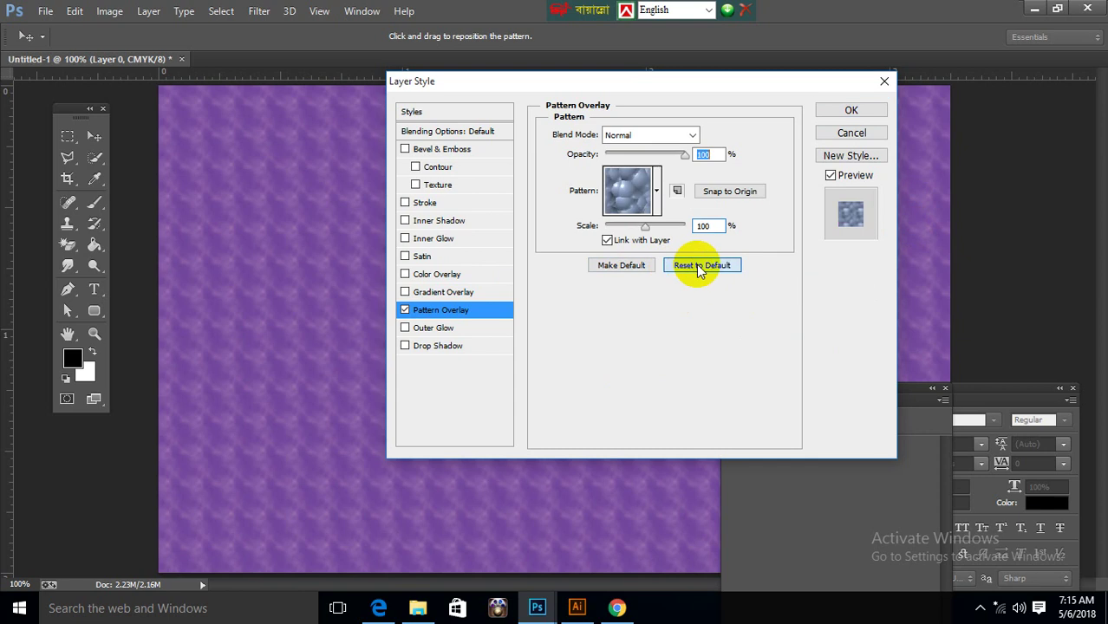
{"action": "left_click_drag", "start_coordinate": [644, 227], "coordinate": [605, 234]}
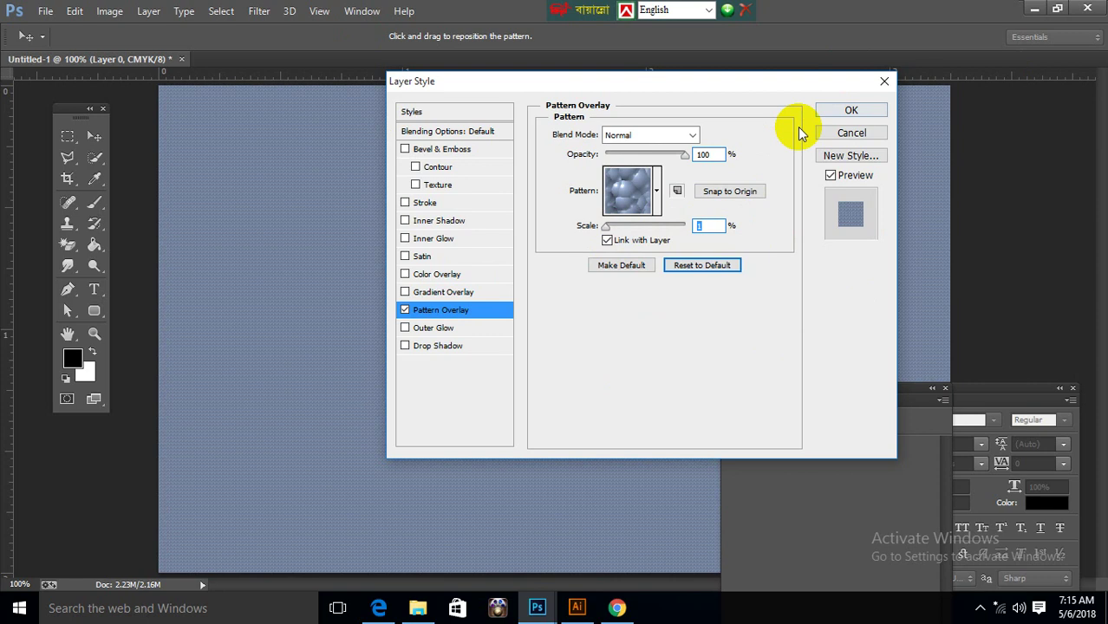
- Confirm the Pattern Overlay on Layer 0, then try the Stylize > Extrude filter
{"action": "left_click", "coordinate": [849, 110]}
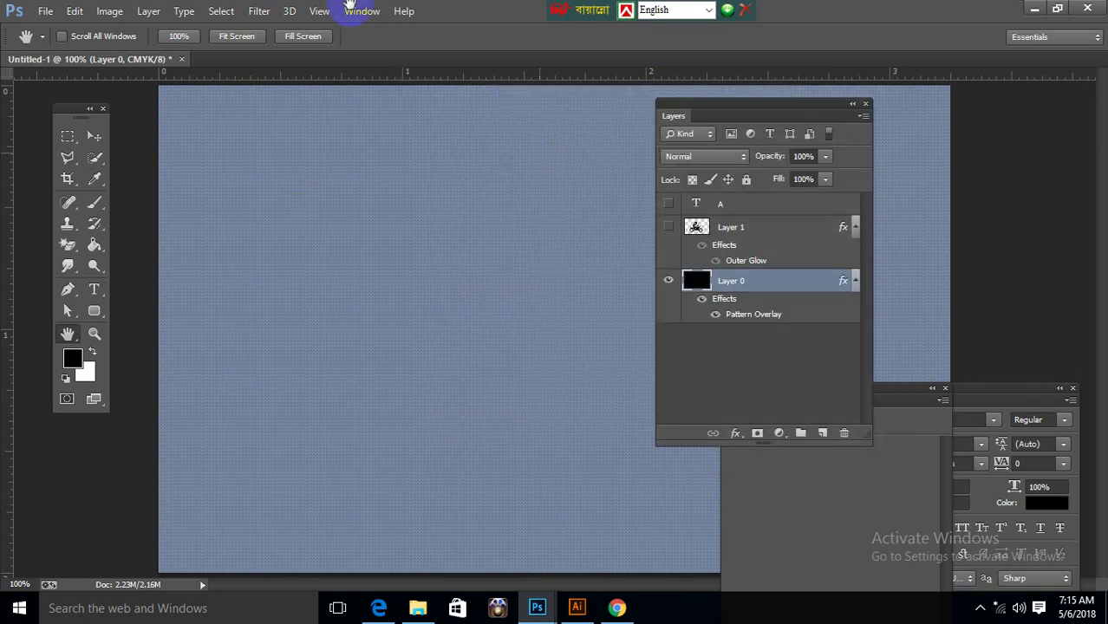
{"action": "left_click", "coordinate": [260, 11]}
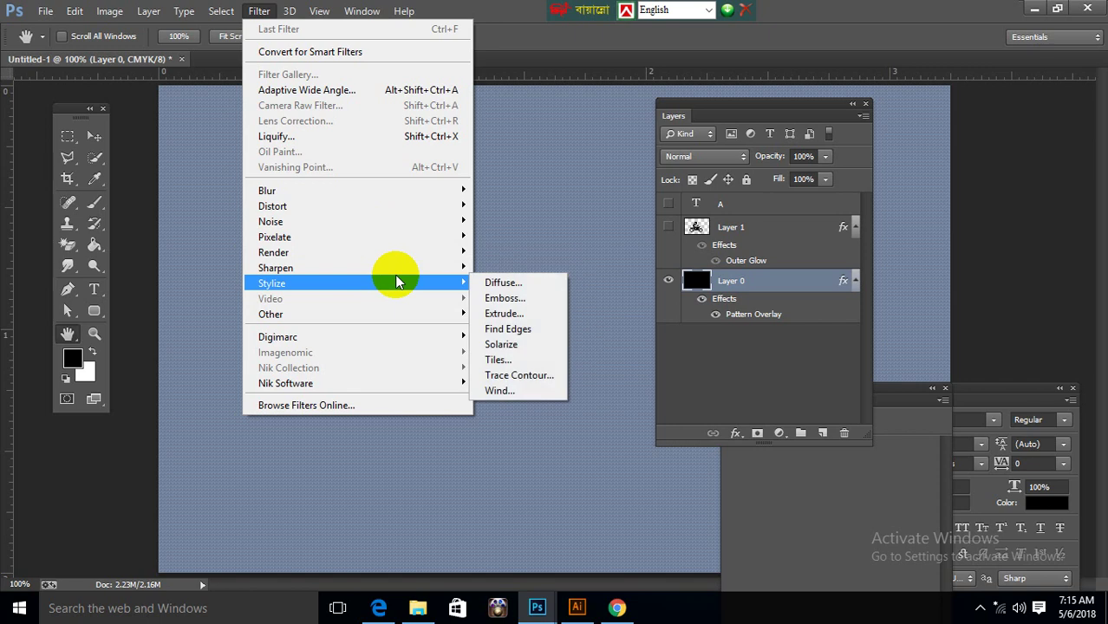
{"action": "mouse_move", "coordinate": [271, 283]}
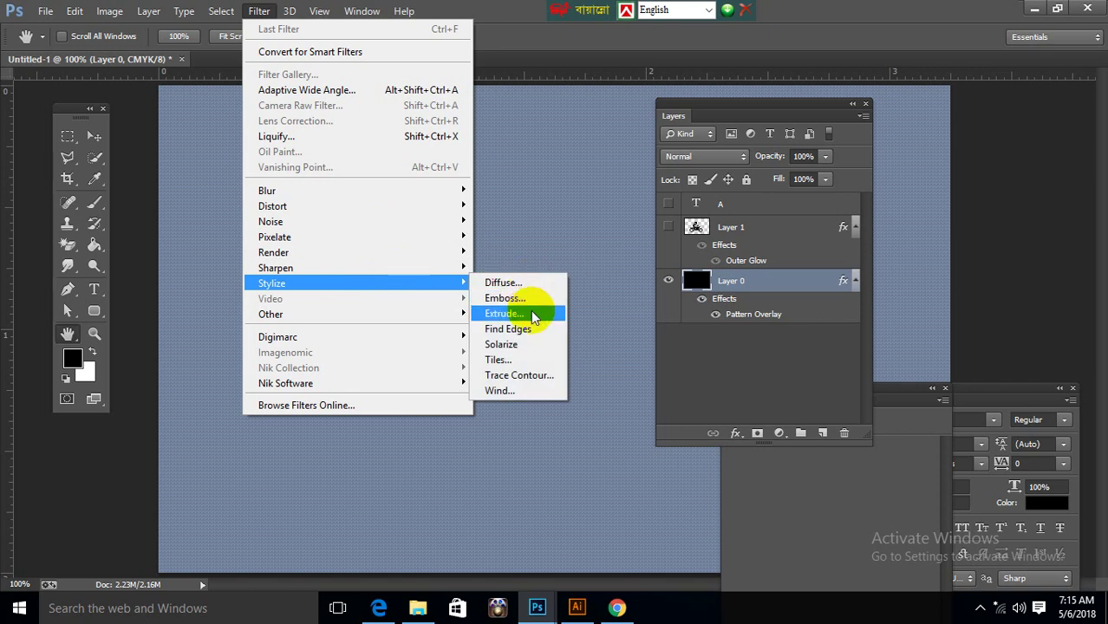
{"action": "left_click", "coordinate": [533, 313]}
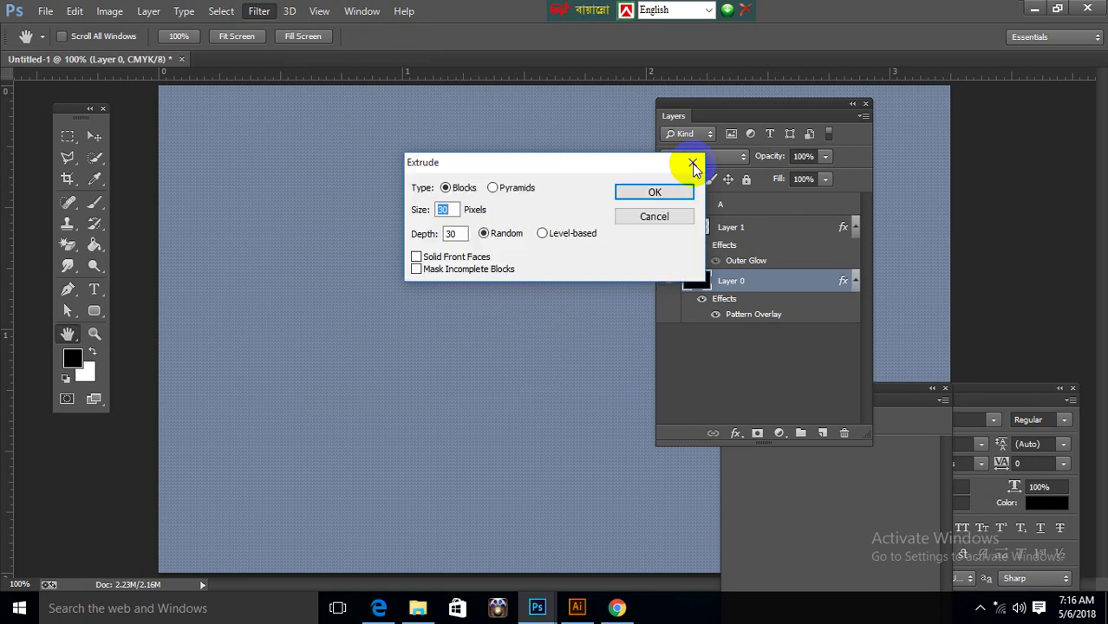
{"action": "key", "text": "Return"}
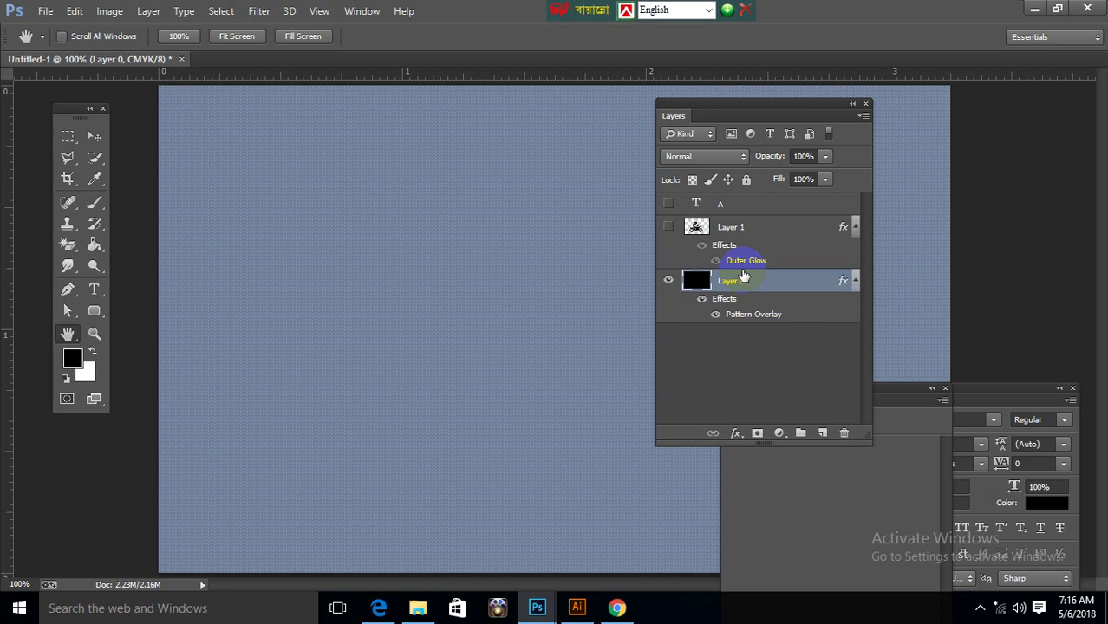
- Close the textured document without saving its changes
{"action": "left_click", "coordinate": [91, 137]}
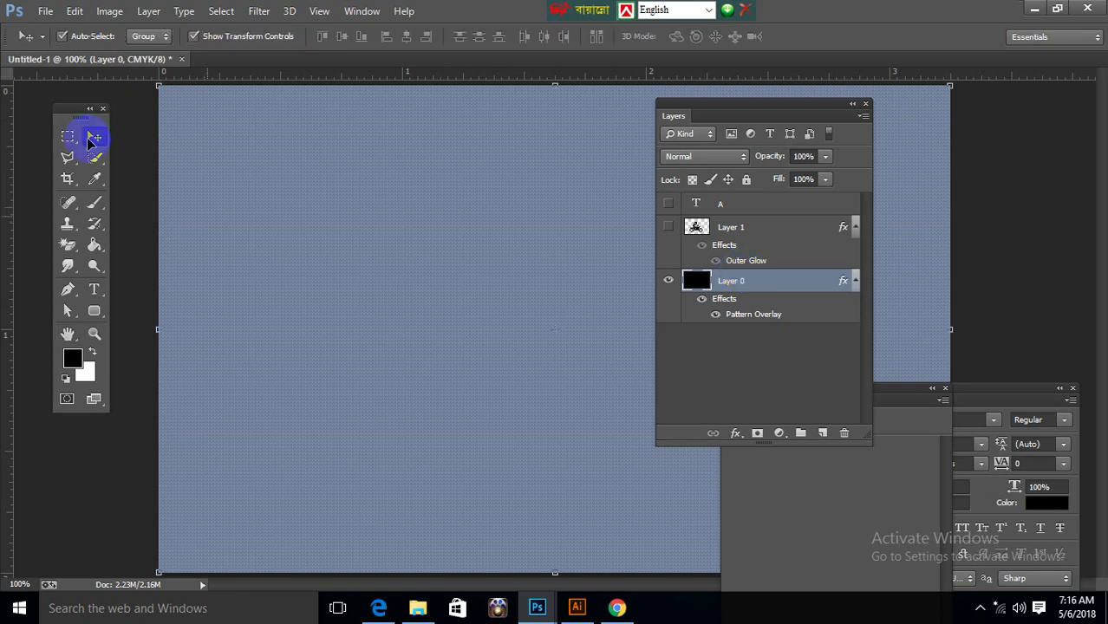
{"action": "left_click", "coordinate": [67, 334]}
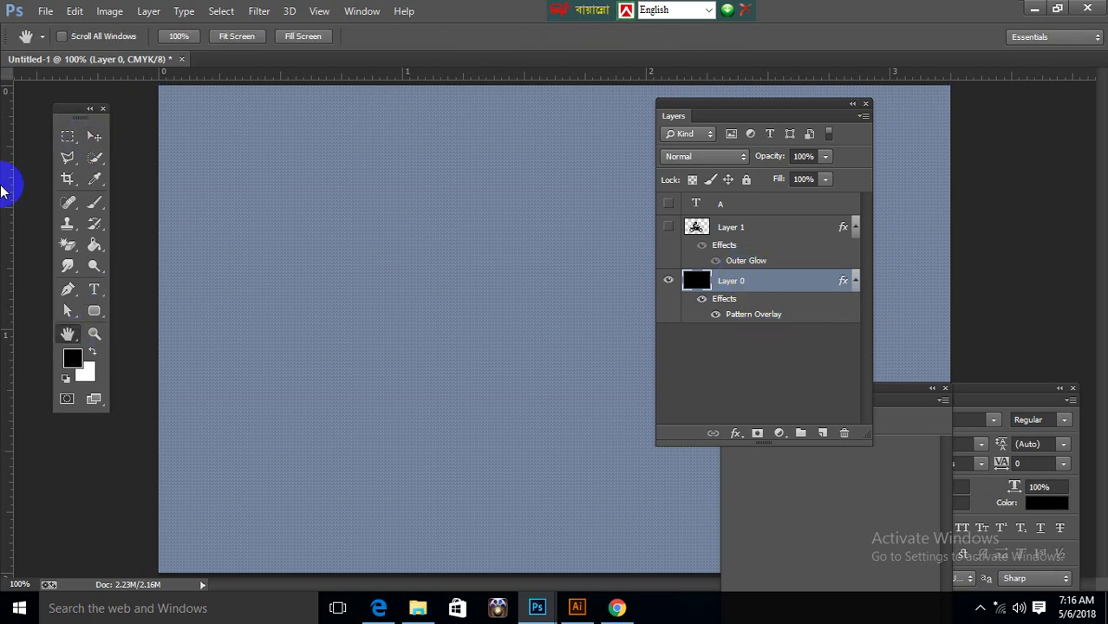
{"action": "left_click", "coordinate": [182, 60]}
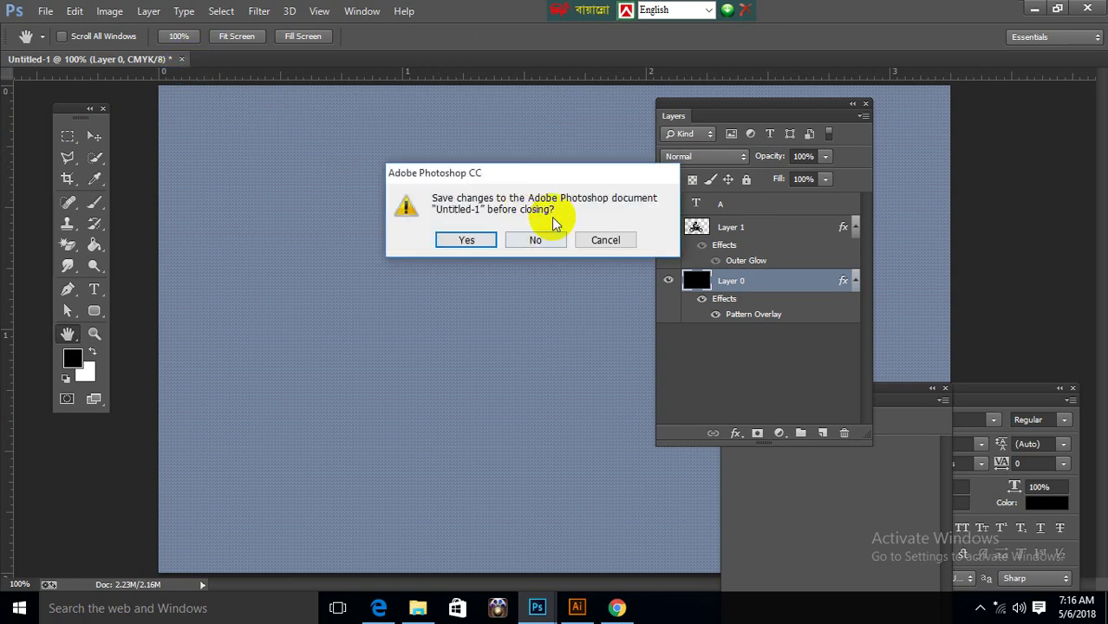
{"action": "left_click", "coordinate": [546, 239]}
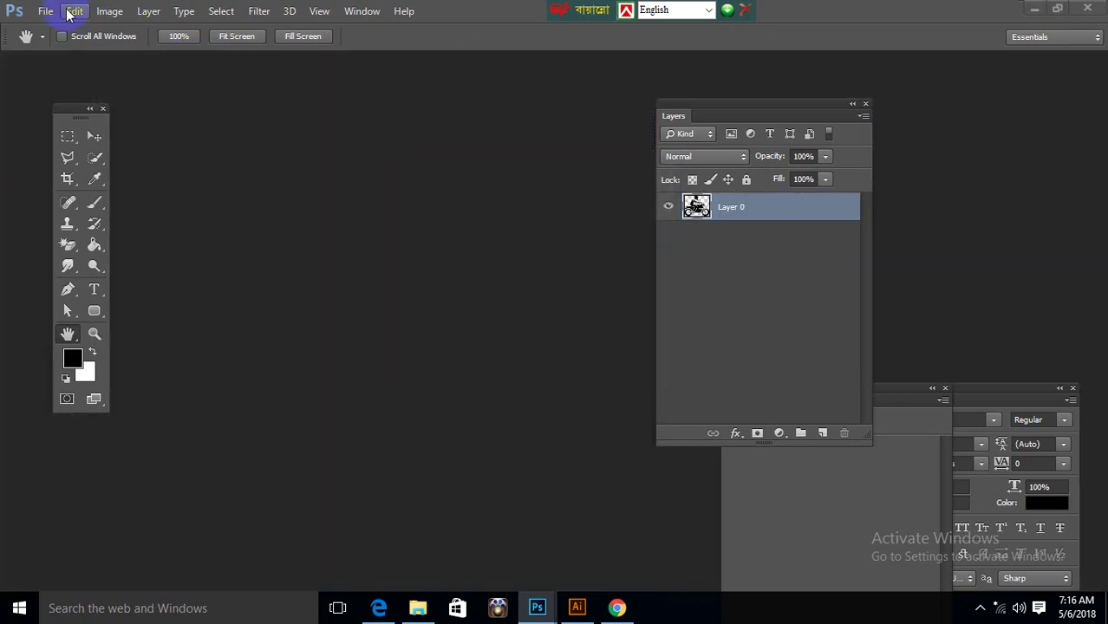
- Create a new white 975 × 600 px CMYK document at 72 ppi
{"action": "left_click", "coordinate": [45, 10]}
{"action": "left_click", "coordinate": [61, 29]}
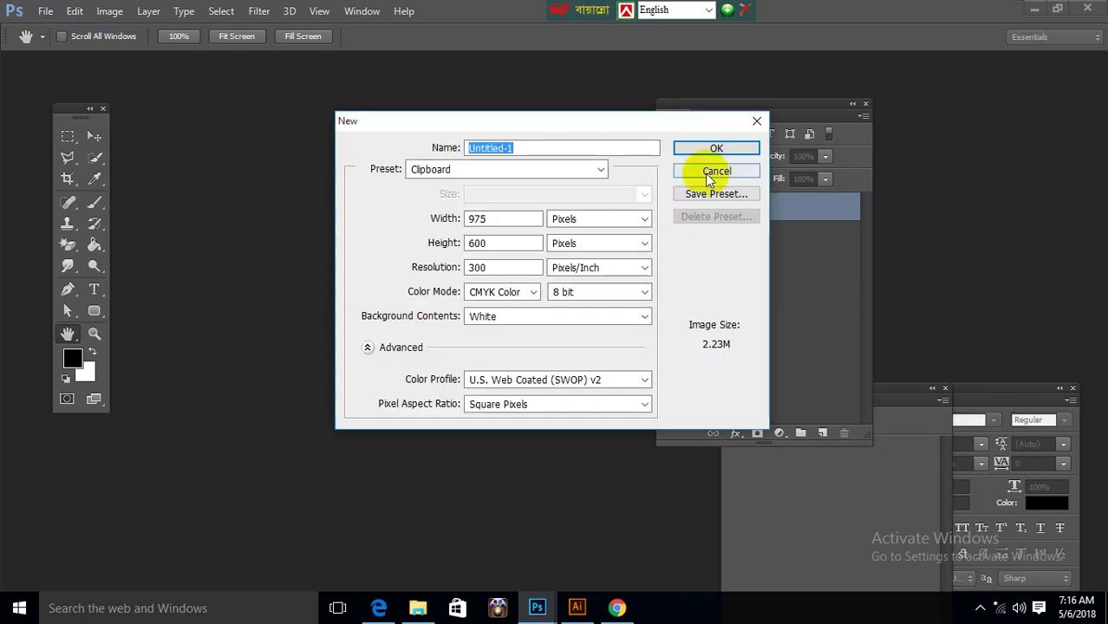
{"action": "double_click", "coordinate": [508, 267]}
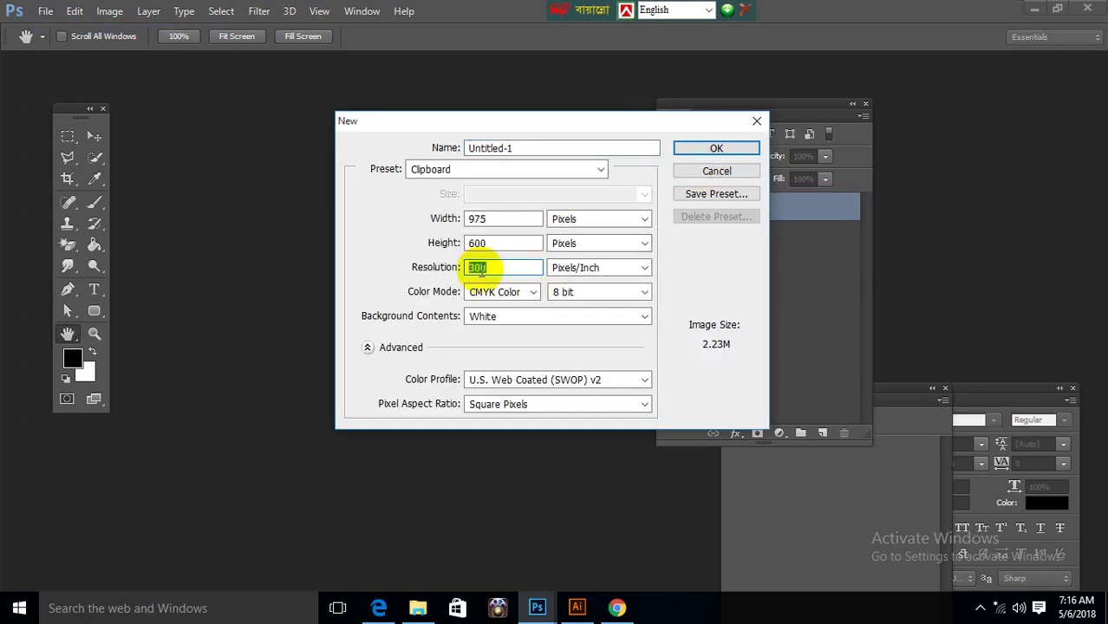
{"action": "type", "text": "72"}
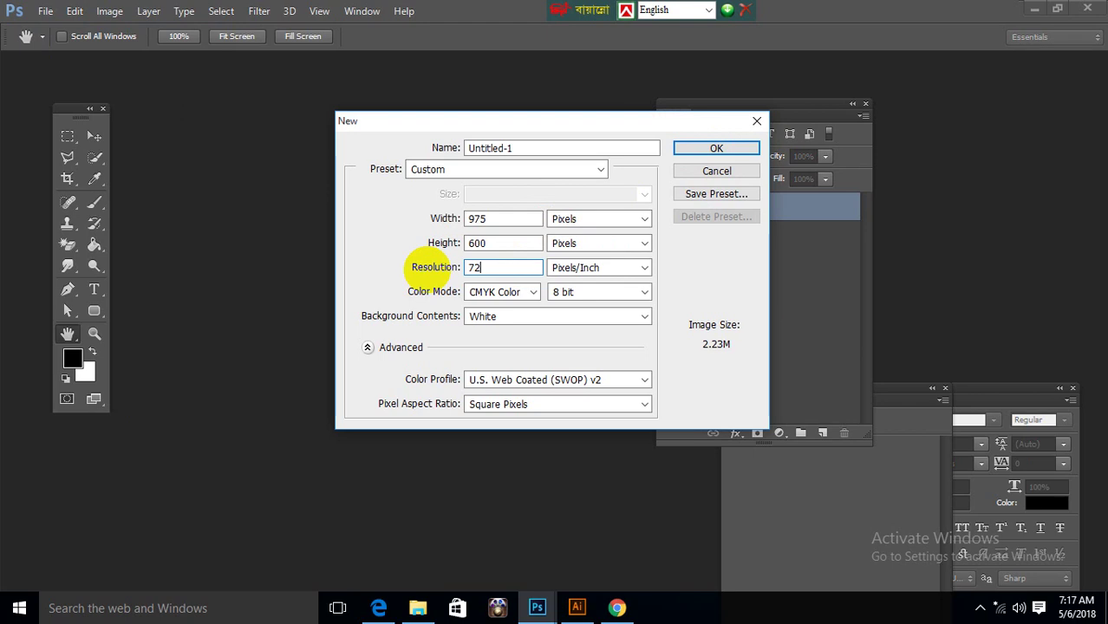
{"action": "left_click", "coordinate": [702, 151]}
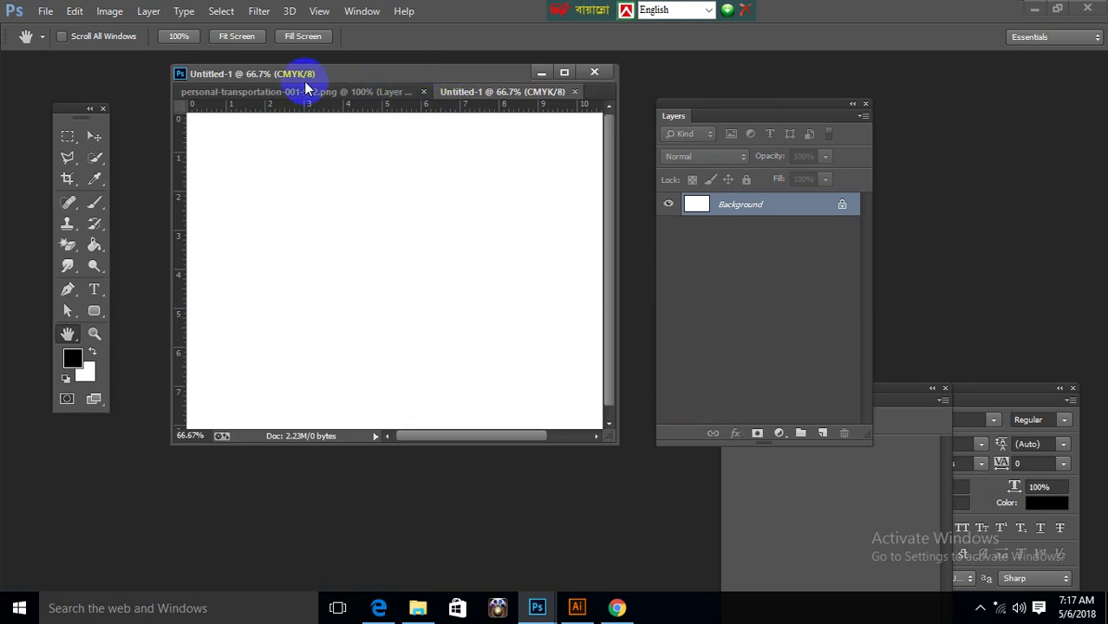
- Apply Stylize > Tiles with 10 tiles, 10% offset and Foreground Color filling the gaps
{"action": "left_click", "coordinate": [184, 10]}
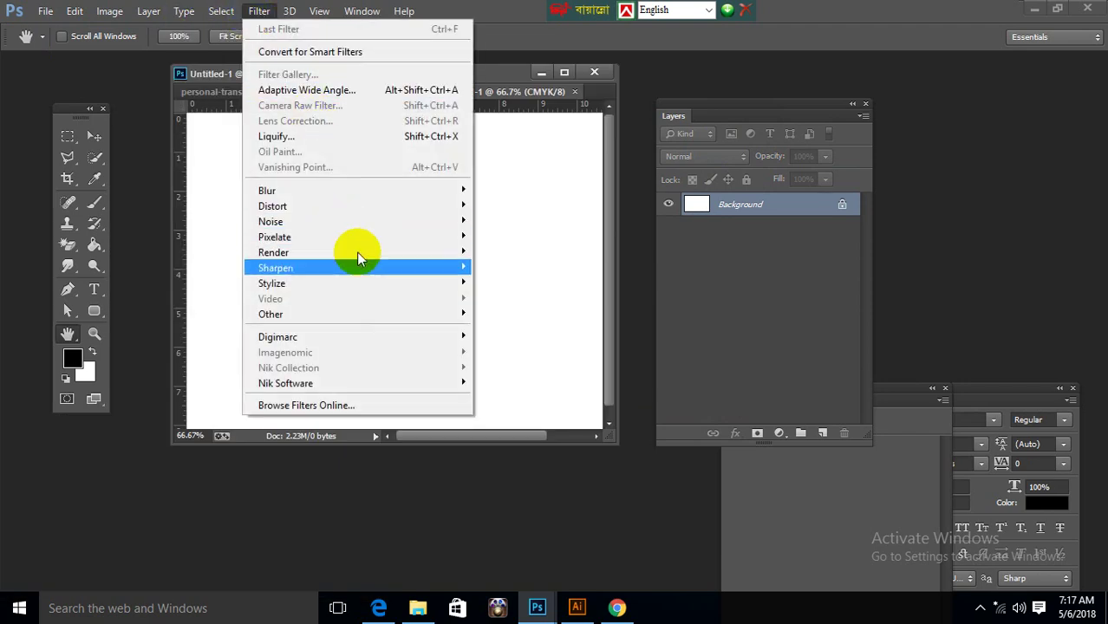
{"action": "mouse_move", "coordinate": [356, 282]}
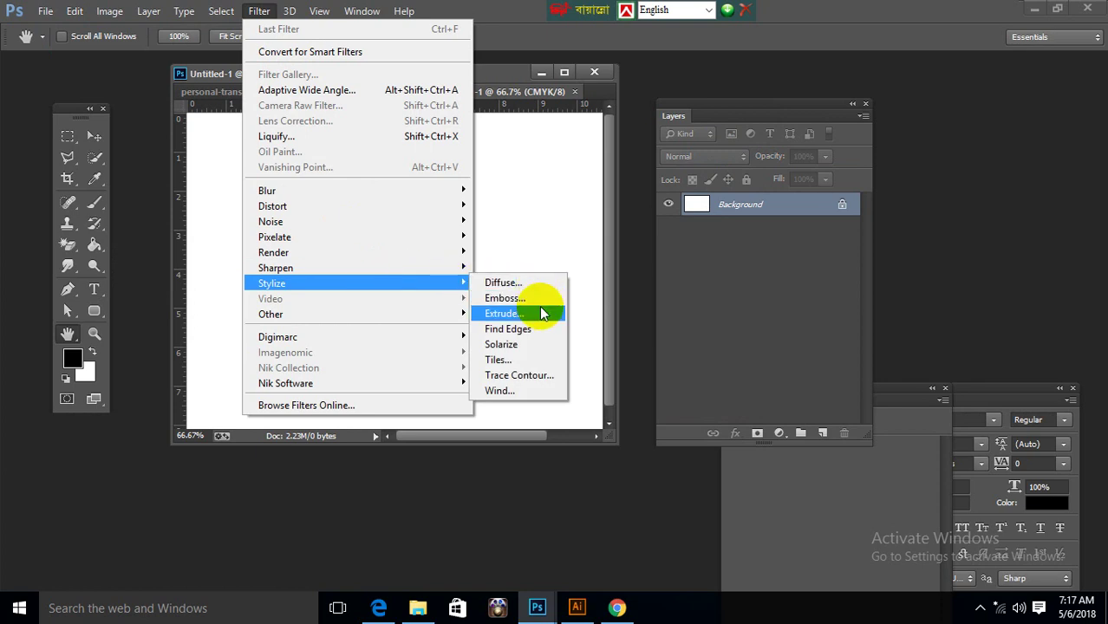
{"action": "left_click", "coordinate": [550, 359]}
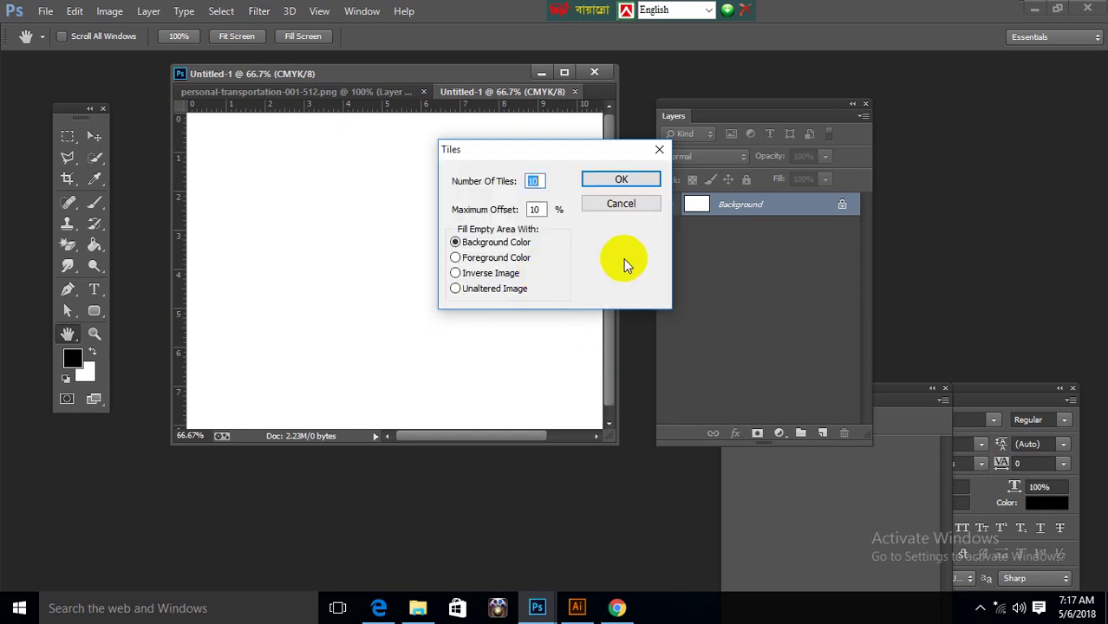
{"action": "left_click", "coordinate": [494, 257]}
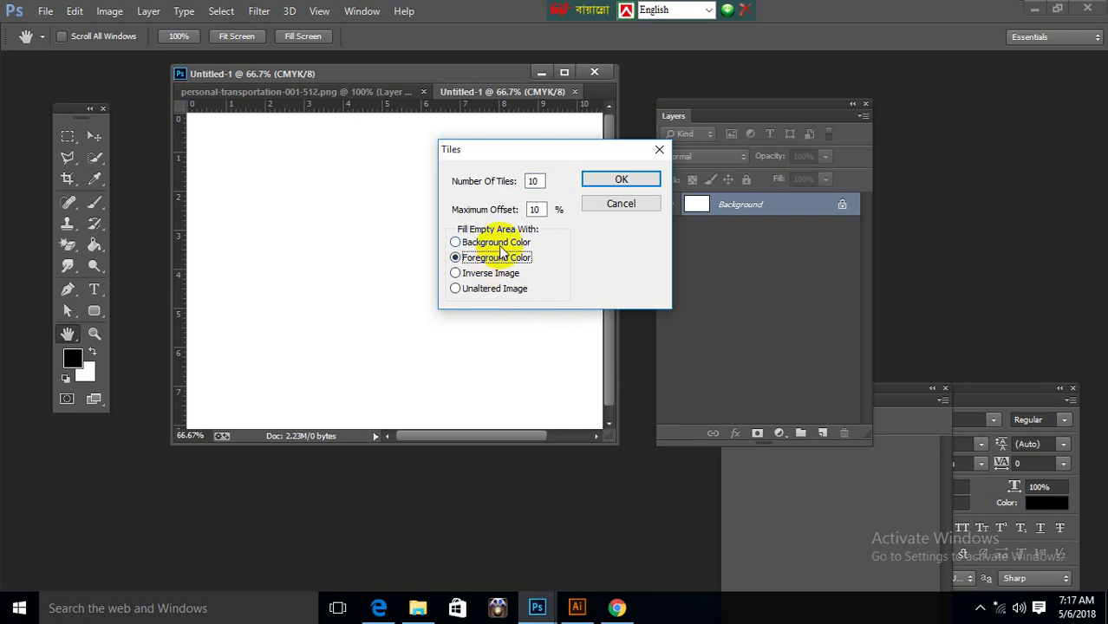
{"action": "left_click", "coordinate": [624, 181]}
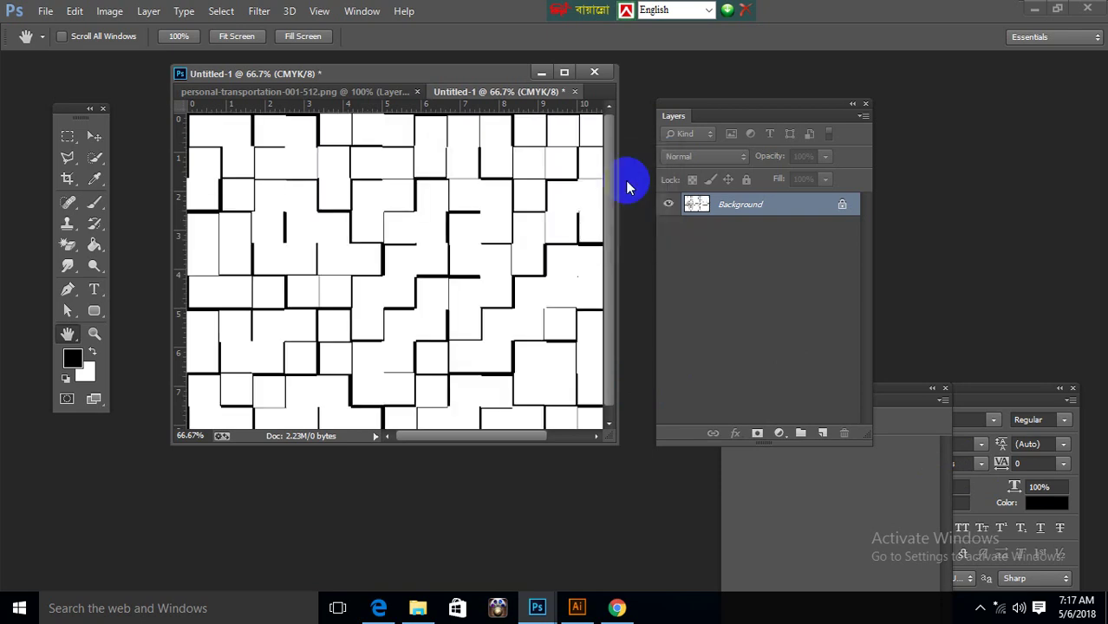
- Widen the document window, move the Layers panel right, and dismiss the locked-layer warning
{"action": "left_click_drag", "start_coordinate": [610, 437], "coordinate": [629, 470]}
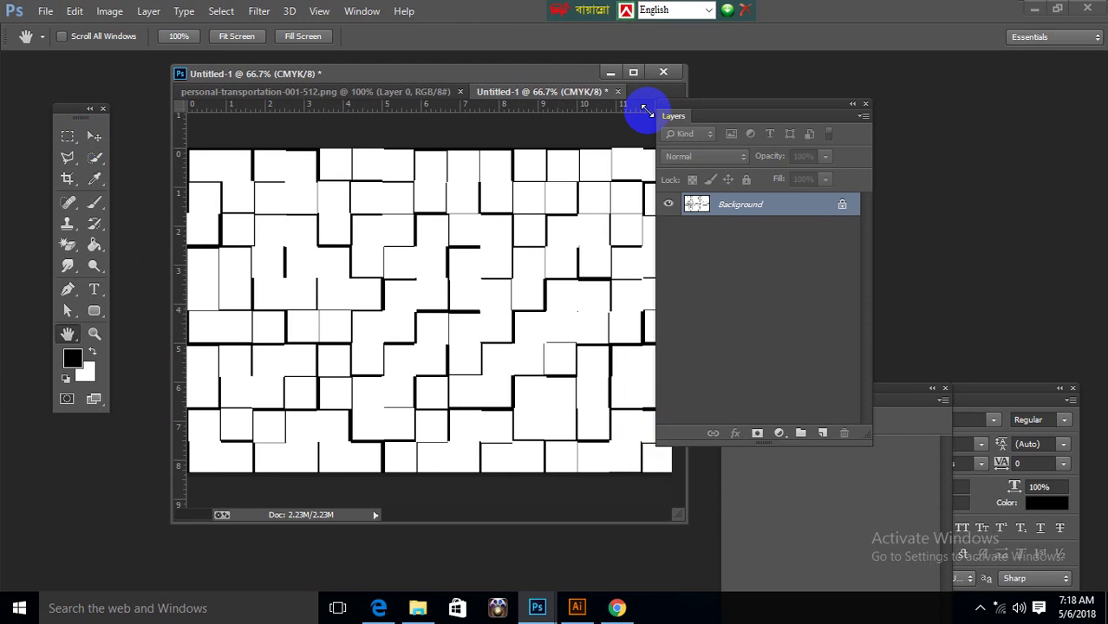
{"action": "left_click_drag", "start_coordinate": [723, 109], "coordinate": [788, 112]}
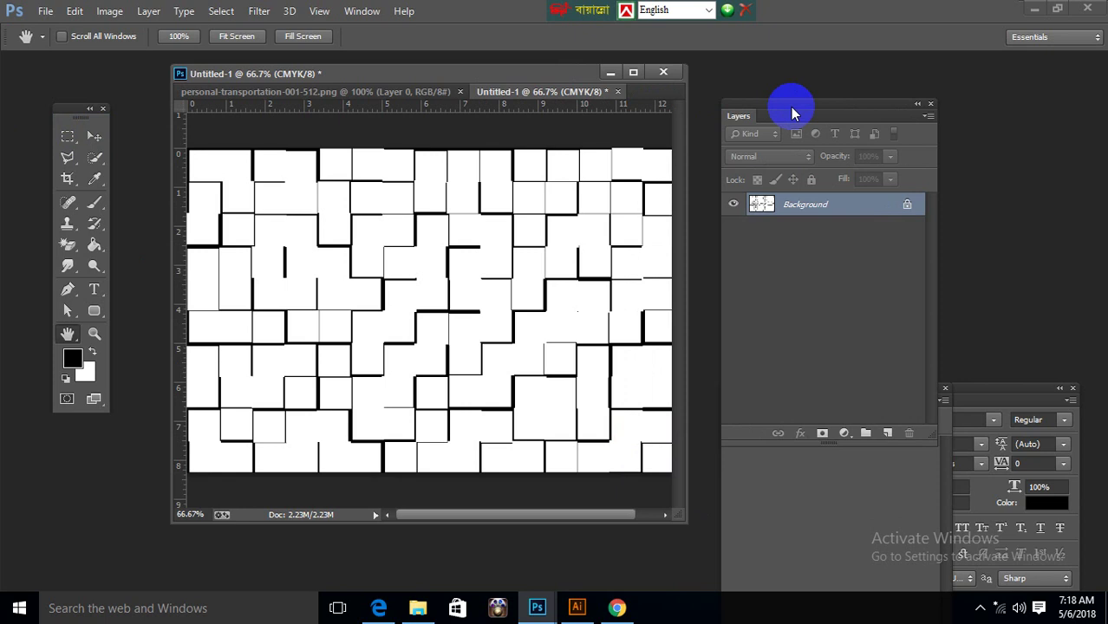
{"action": "left_click", "coordinate": [96, 135]}
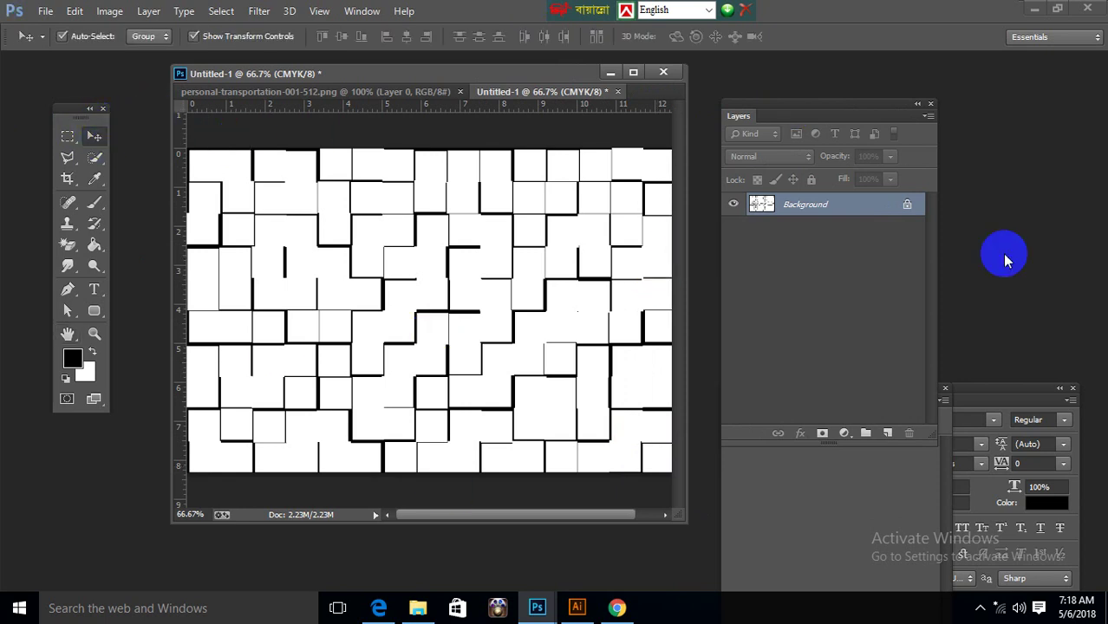
{"action": "left_click", "coordinate": [434, 258]}
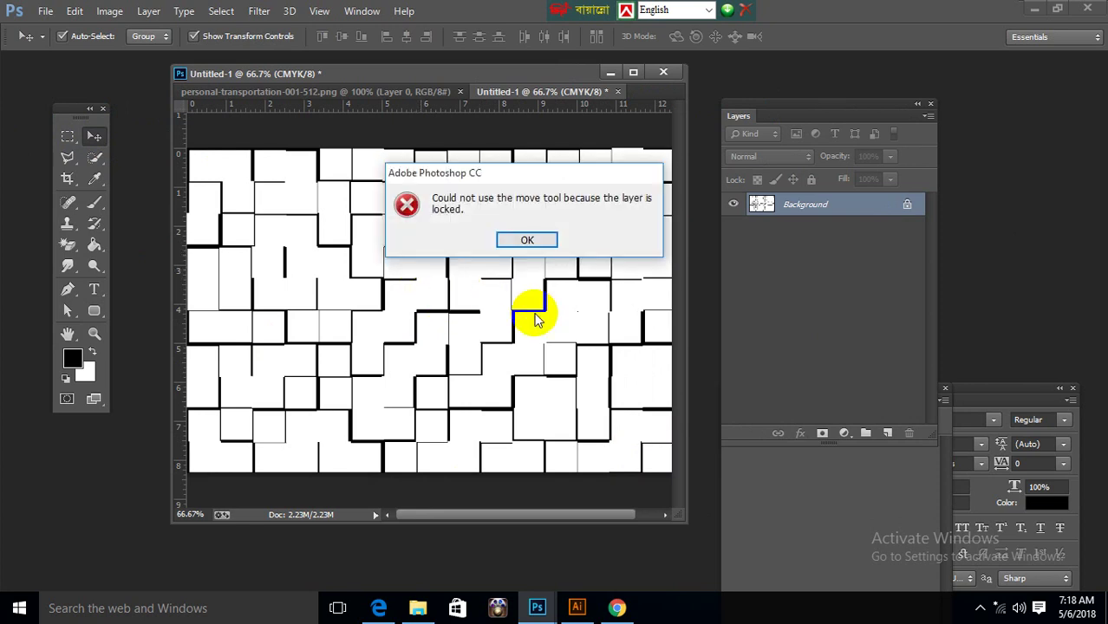
{"action": "left_click", "coordinate": [522, 245]}
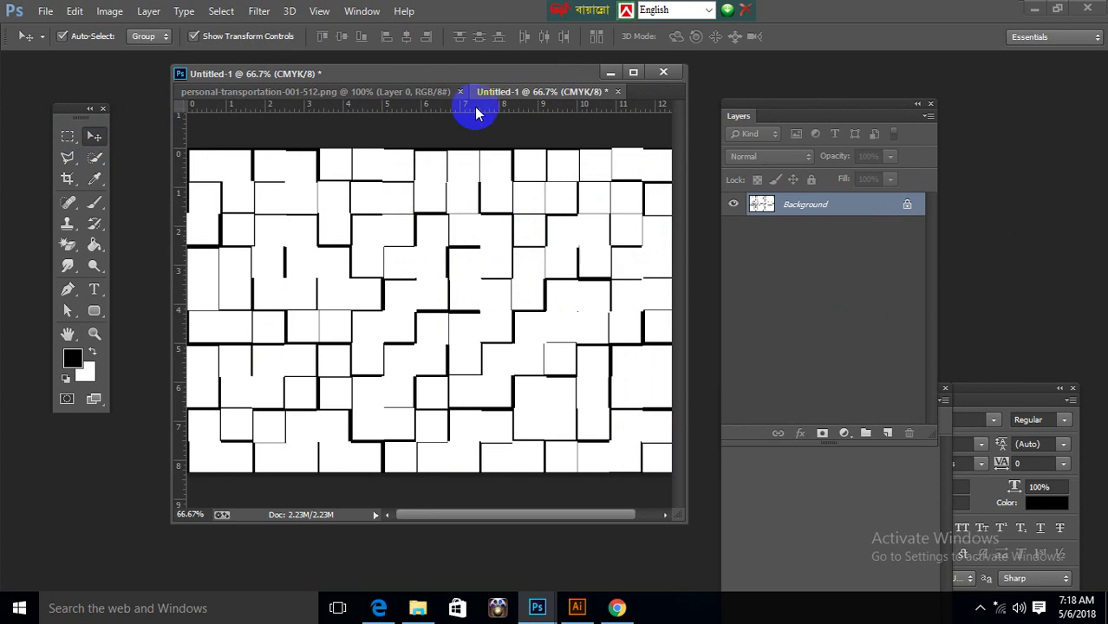
- Browse the Stylize filters, then close the tiled Untitled-1 document window
{"action": "left_click", "coordinate": [258, 14]}
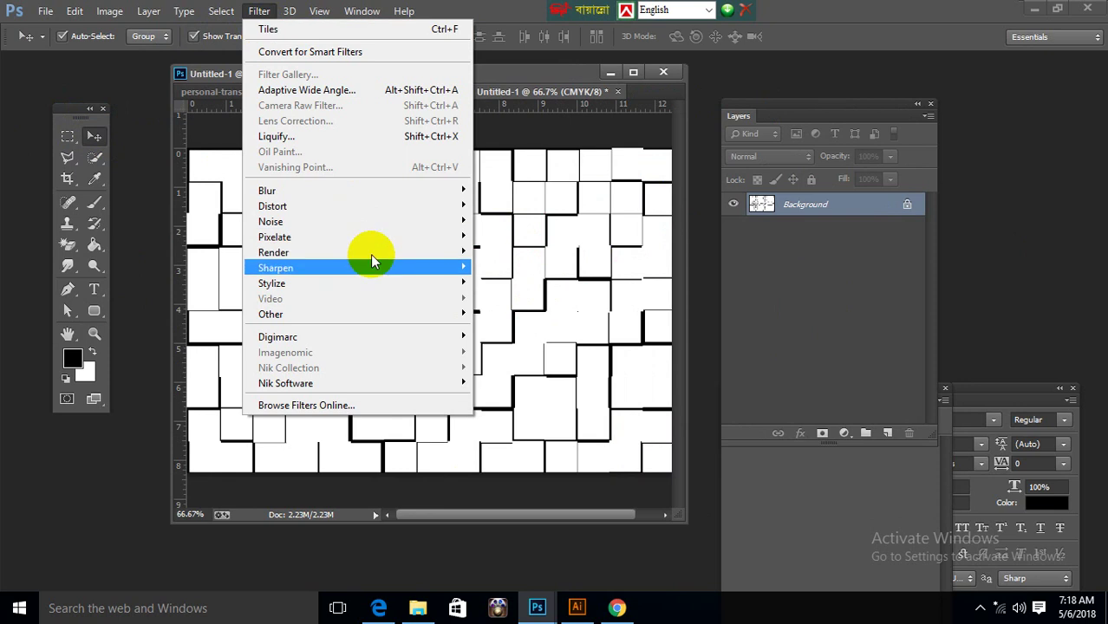
{"action": "left_click", "coordinate": [387, 284]}
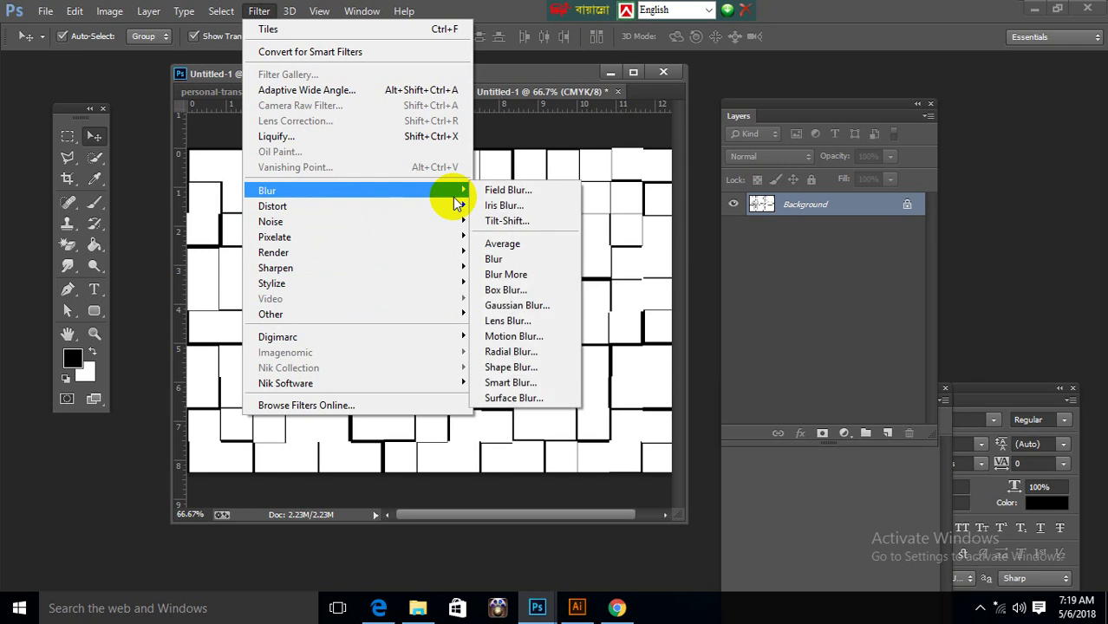
{"action": "mouse_move", "coordinate": [275, 237]}
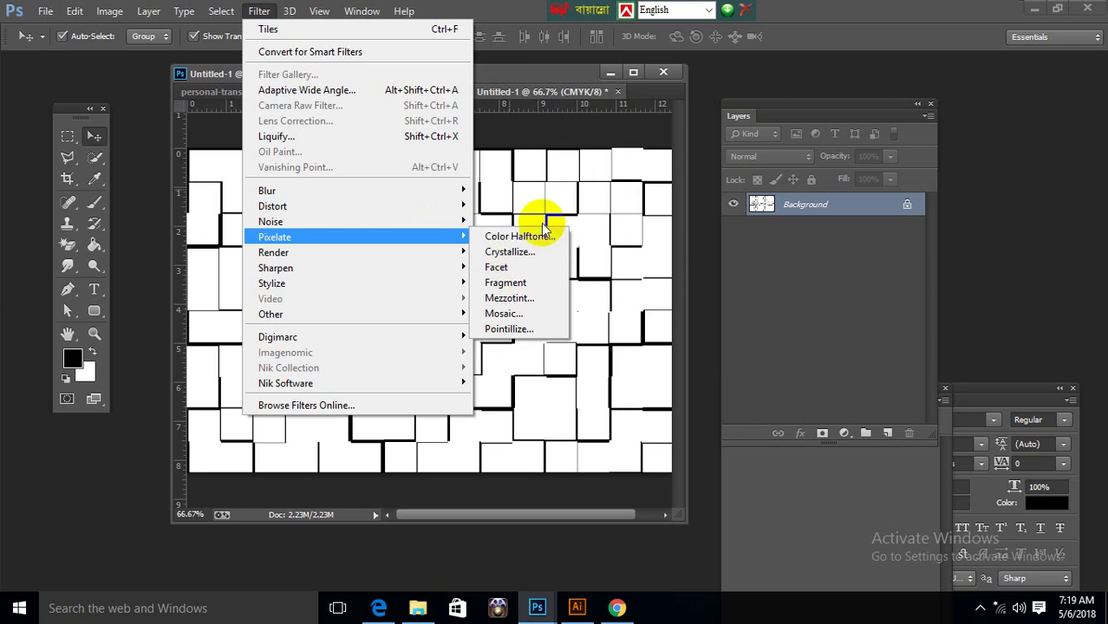
{"action": "left_click", "coordinate": [663, 72]}
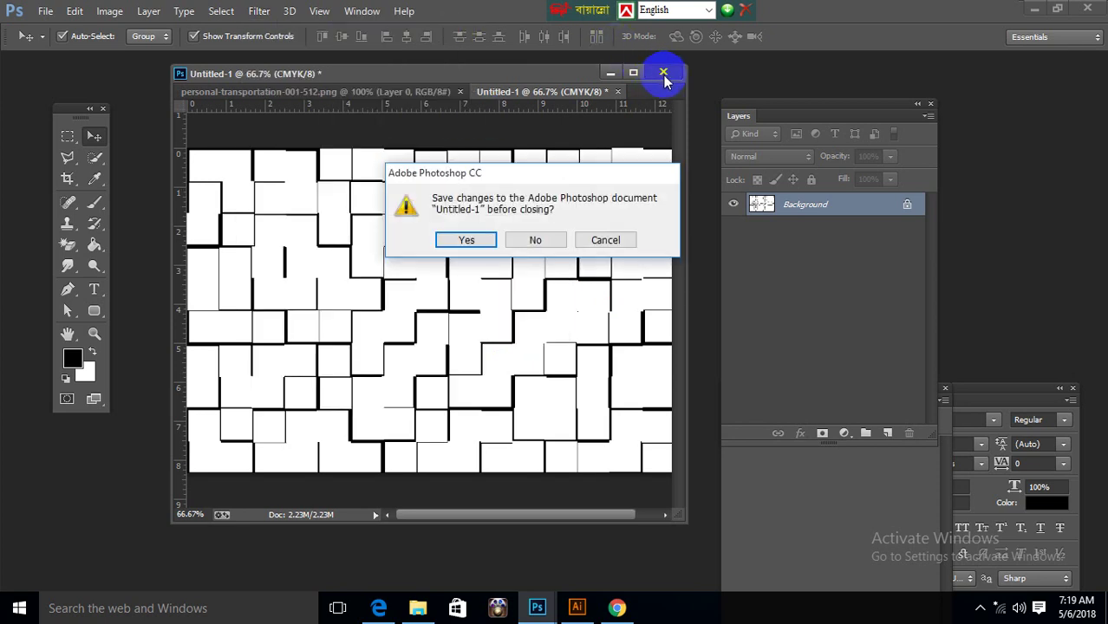
- Discard the tiled document's changes and nudge the Tools panel up and left
{"action": "left_click", "coordinate": [535, 240]}
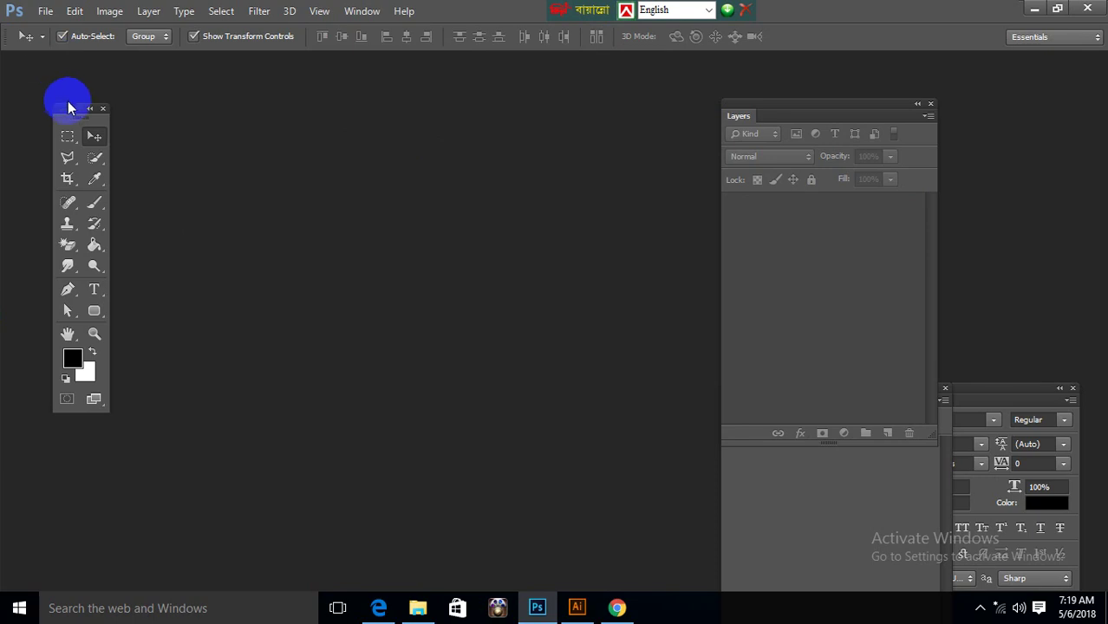
{"action": "left_click_drag", "start_coordinate": [71, 107], "coordinate": [61, 89]}
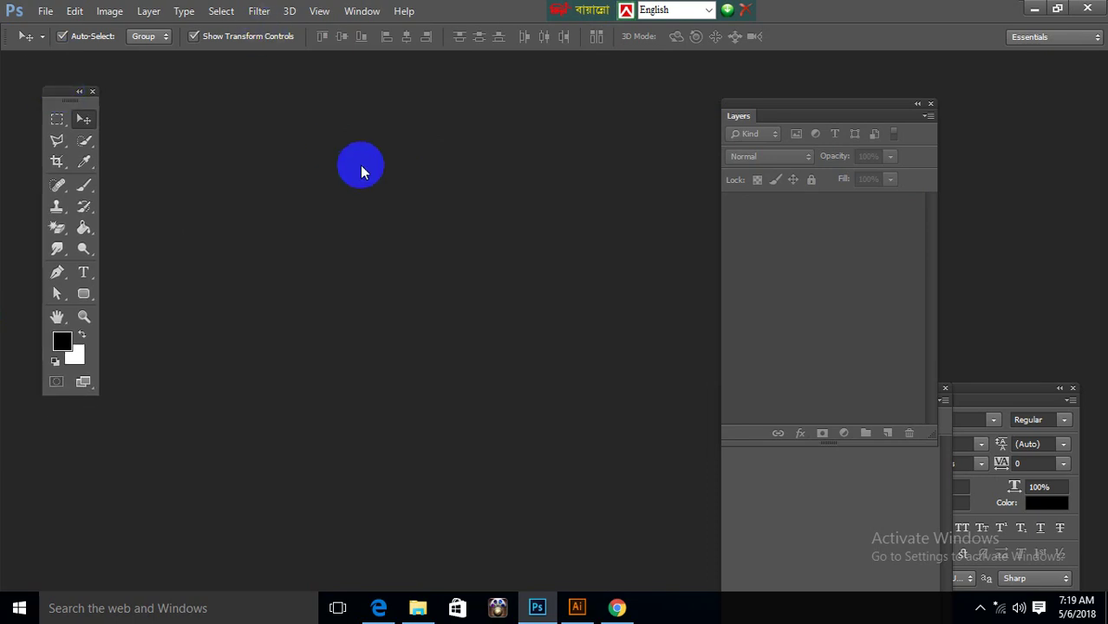